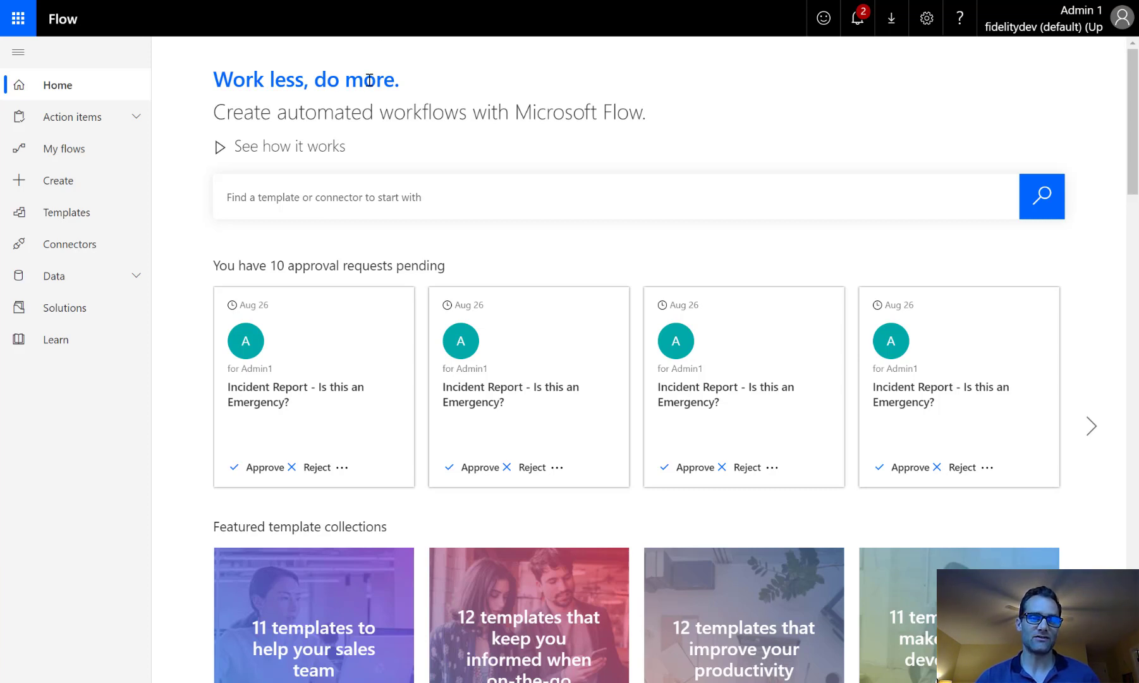
# Start a new scheduled flow from blank and name it "Hazard Reporting - Daily Report".
pyautogui.click(58, 184)
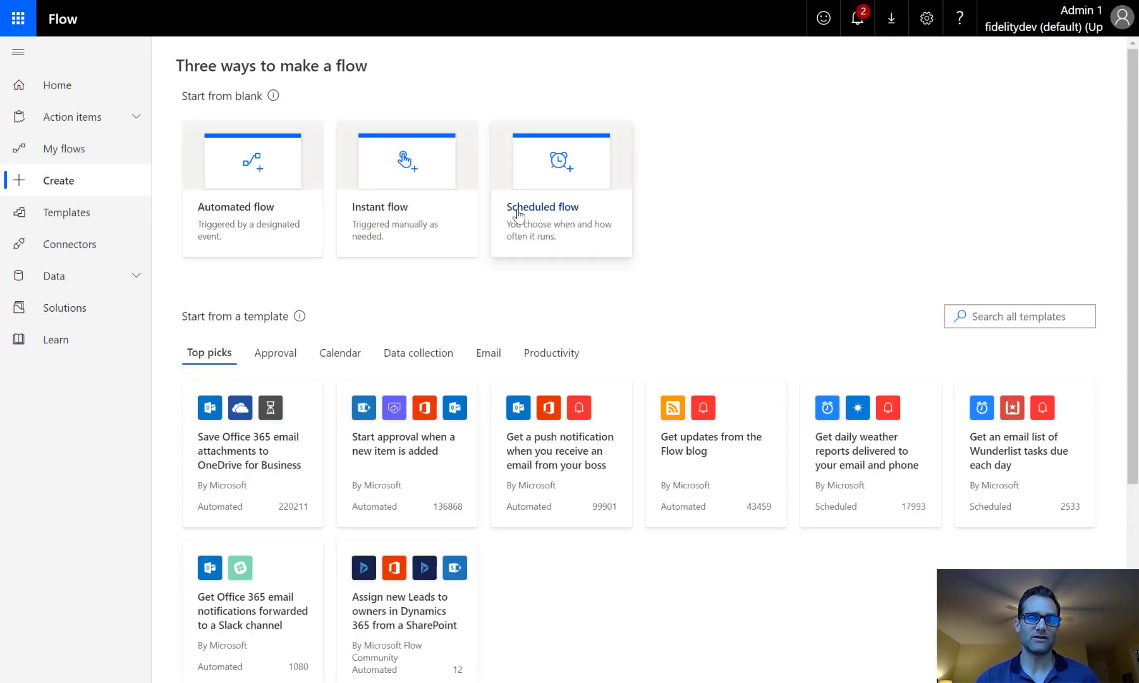
pyautogui.click(539, 217)
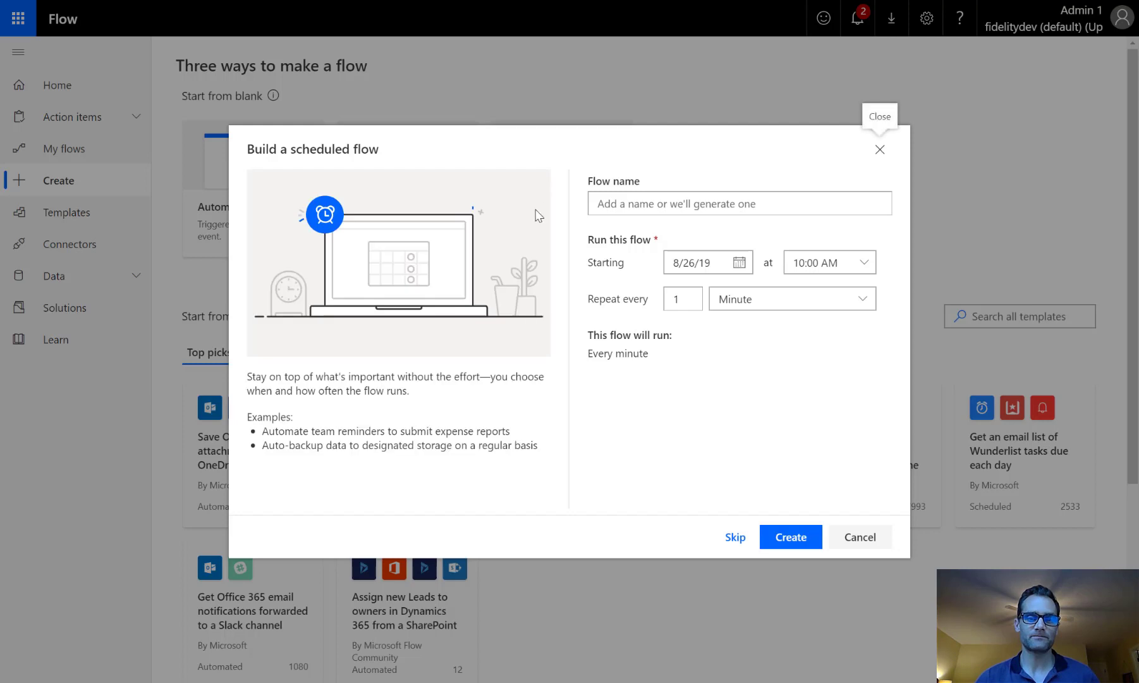
pyautogui.click(706, 204)
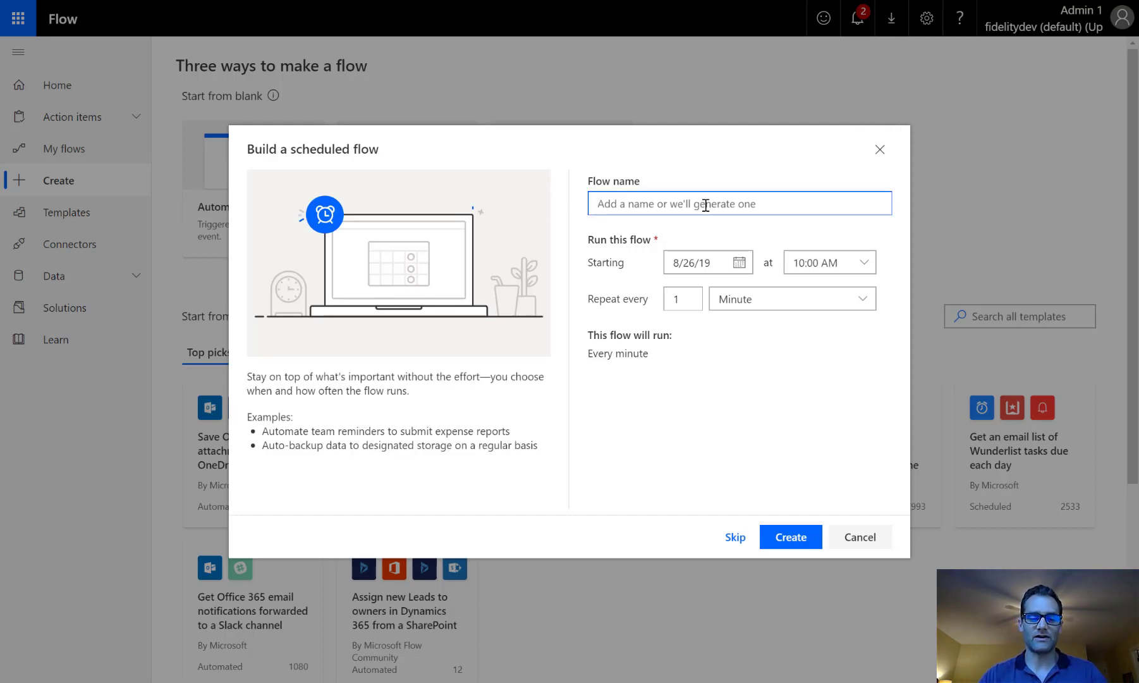
pyautogui.write('Hazard Reporting - Daily Report')
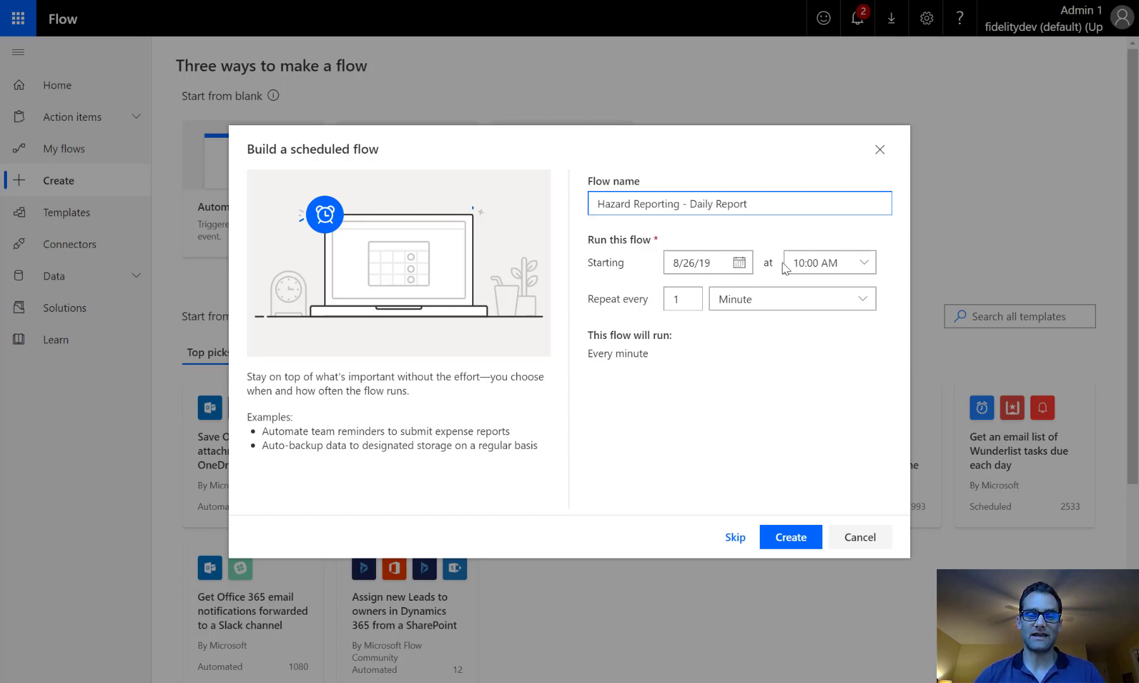
# Schedule the flow to start at 09:00 AM and repeat every 1 day, and create it.
pyautogui.click(862, 265)
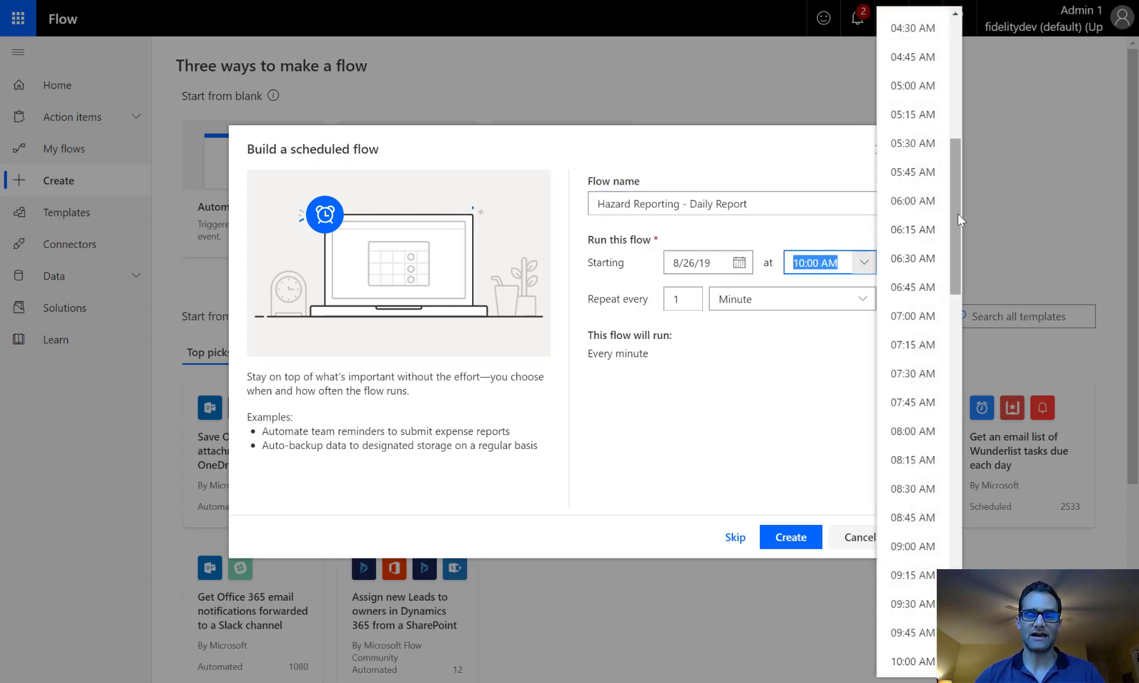
pyautogui.moveTo(958, 215); pyautogui.dragTo(955, 274)
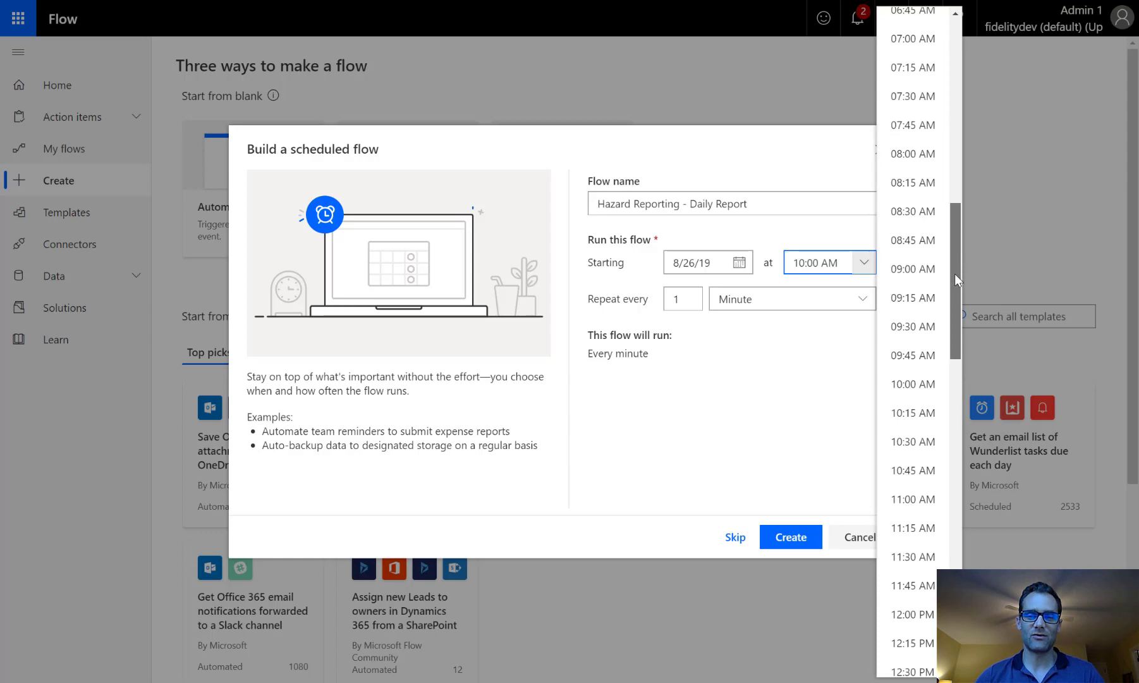
pyautogui.click(915, 270)
pyautogui.click(727, 302)
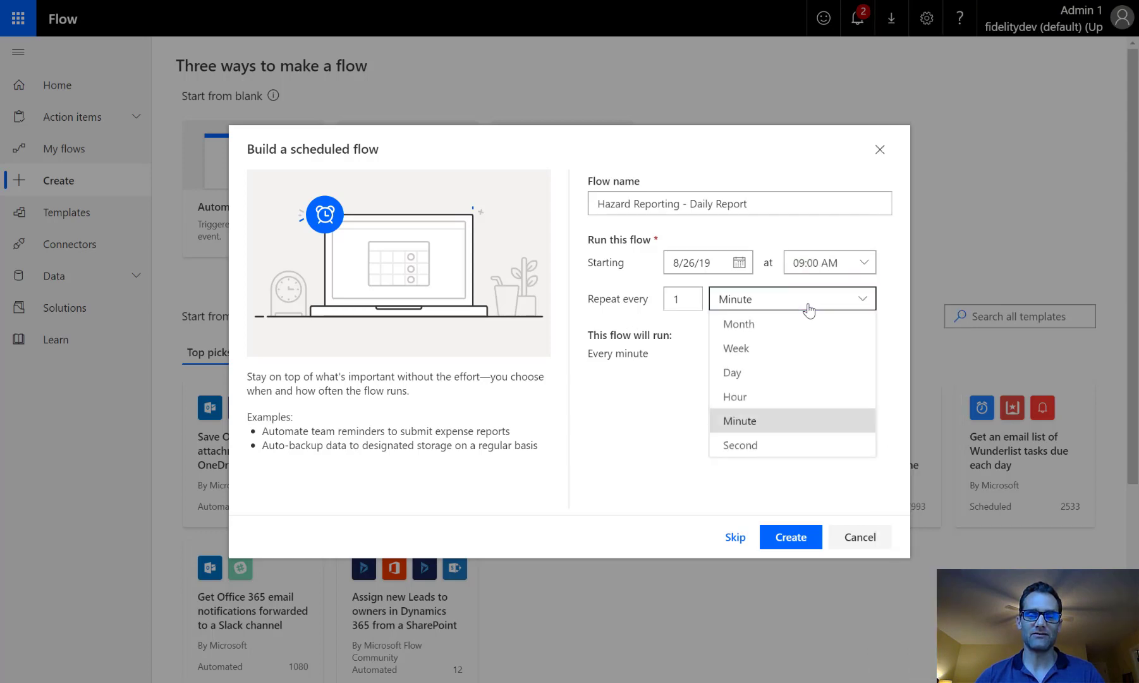
pyautogui.click(733, 372)
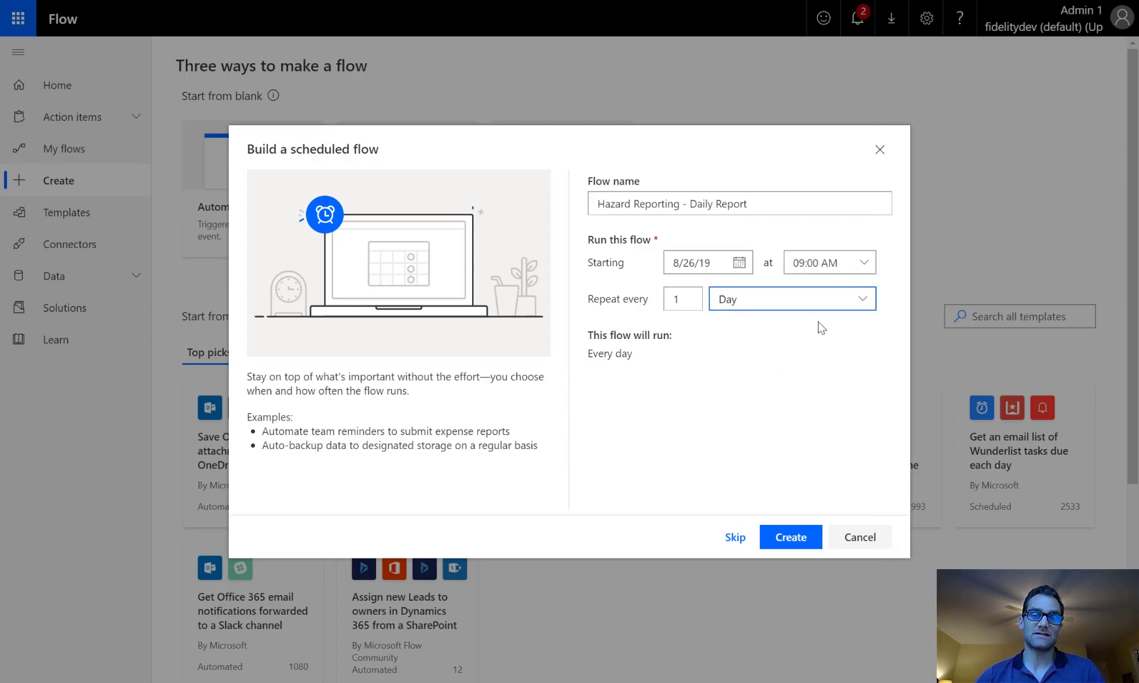
pyautogui.click(781, 542)
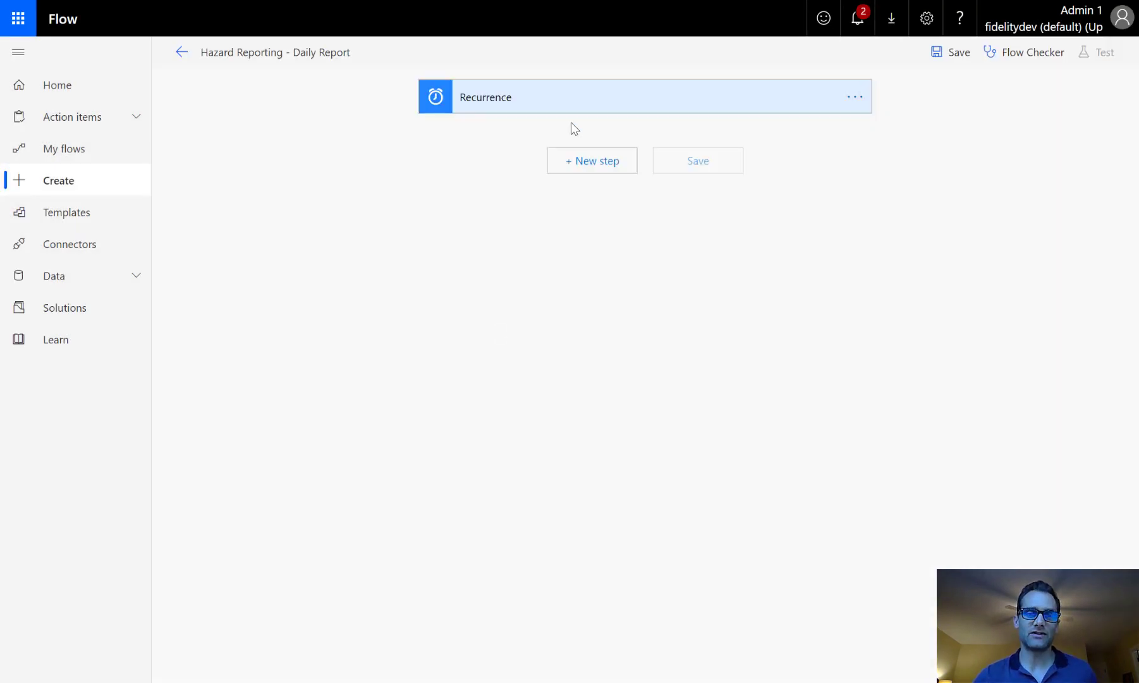
# Add the SharePoint Get items action after the Recurrence trigger.
pyautogui.click(581, 101)
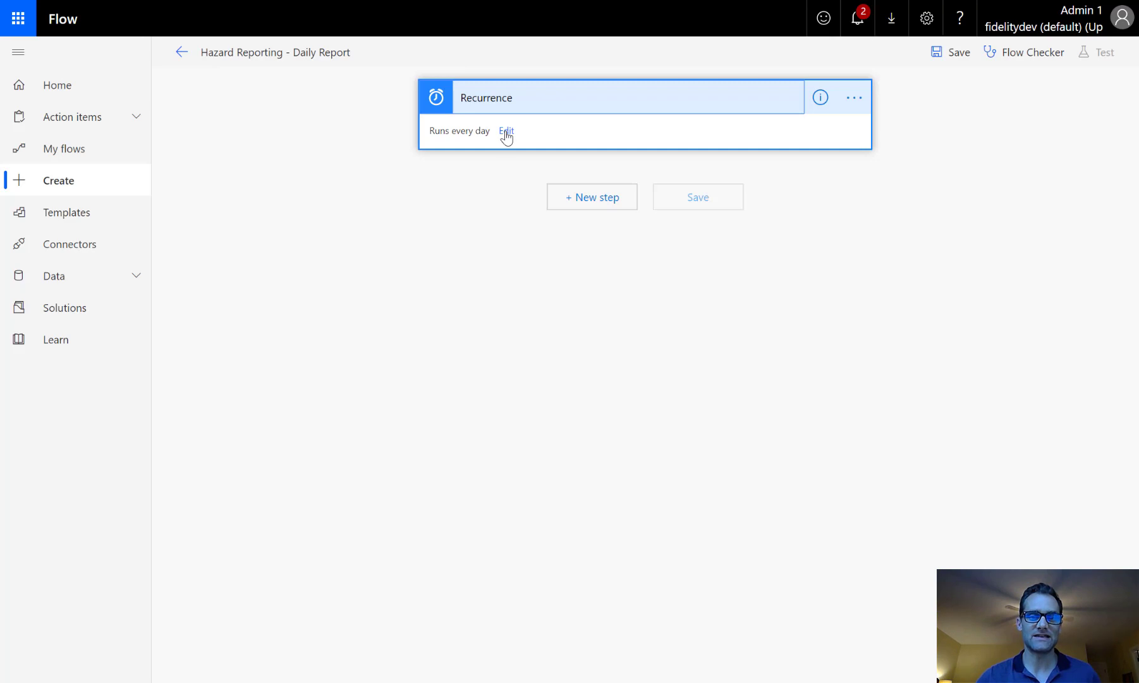
pyautogui.click(577, 207)
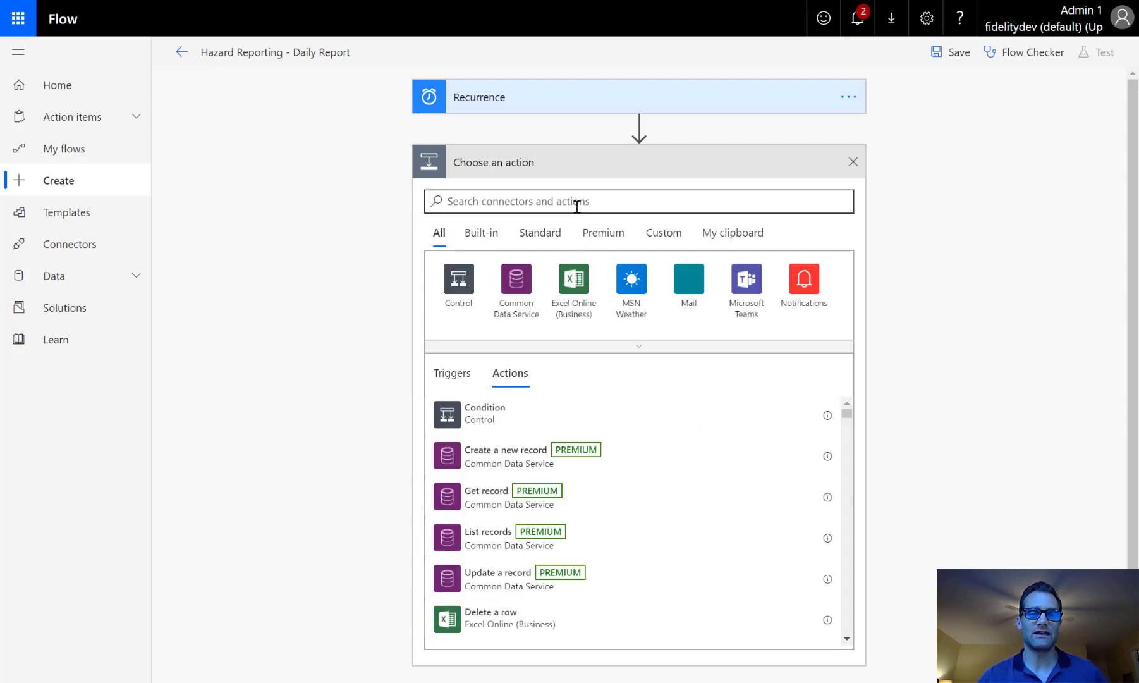
pyautogui.write('Get Items')
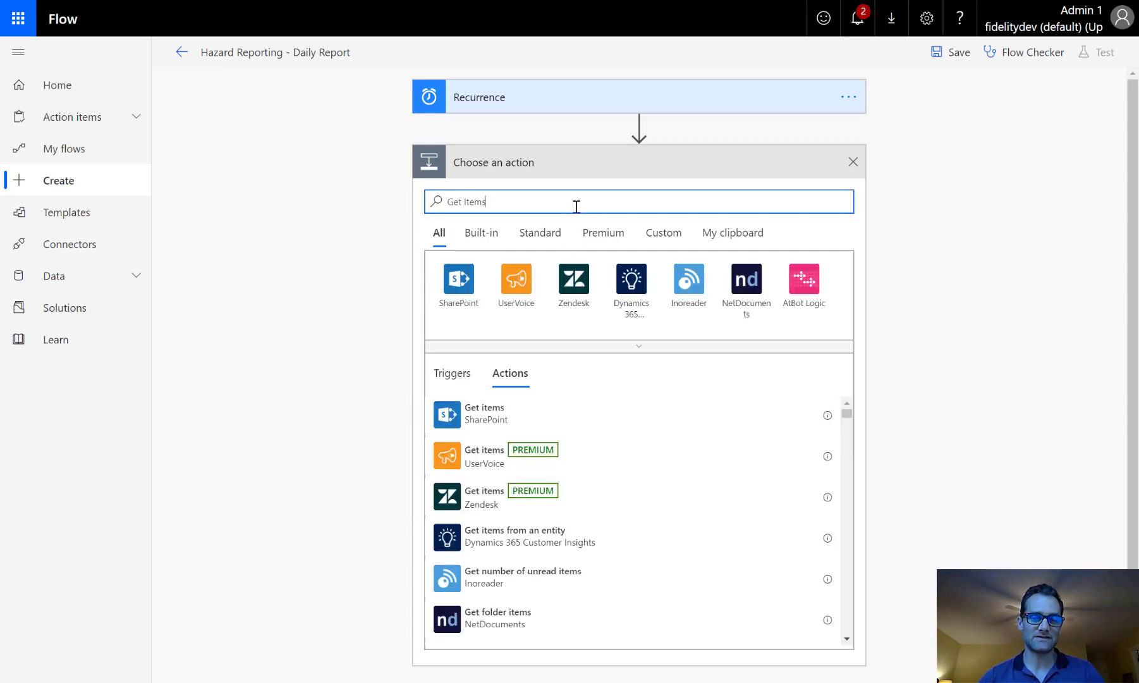
pyautogui.click(671, 423)
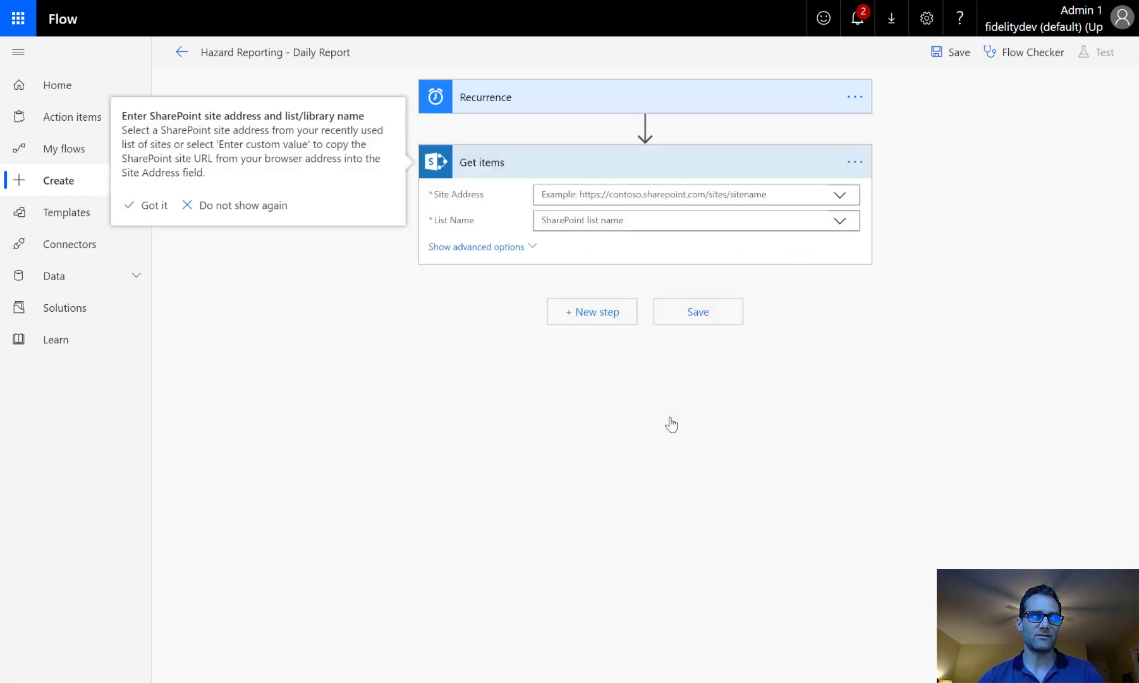
# Point the Get items action to the Incident Reporting site and its Hazard Report list.
pyautogui.click(841, 195)
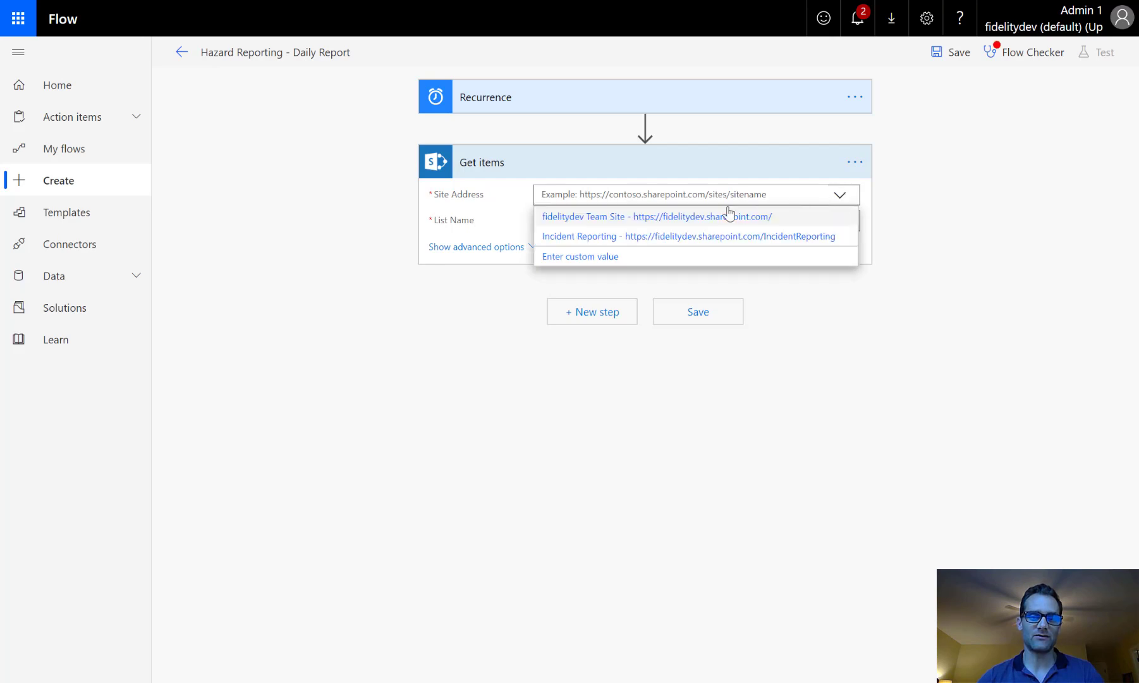
pyautogui.click(610, 240)
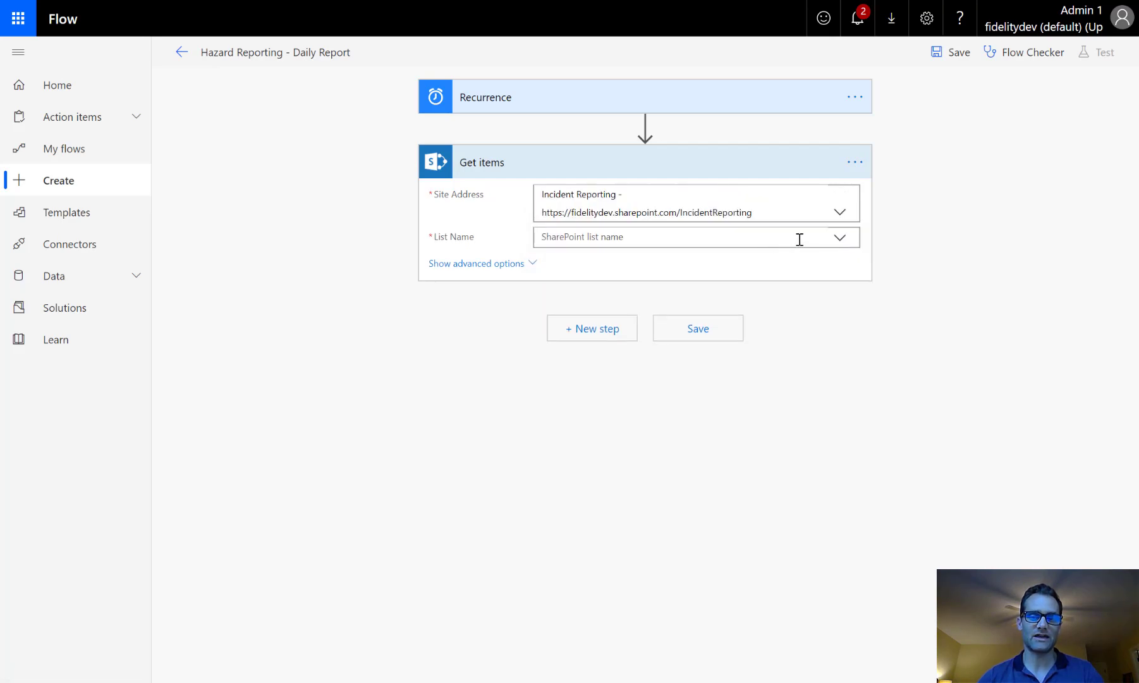
pyautogui.click(841, 238)
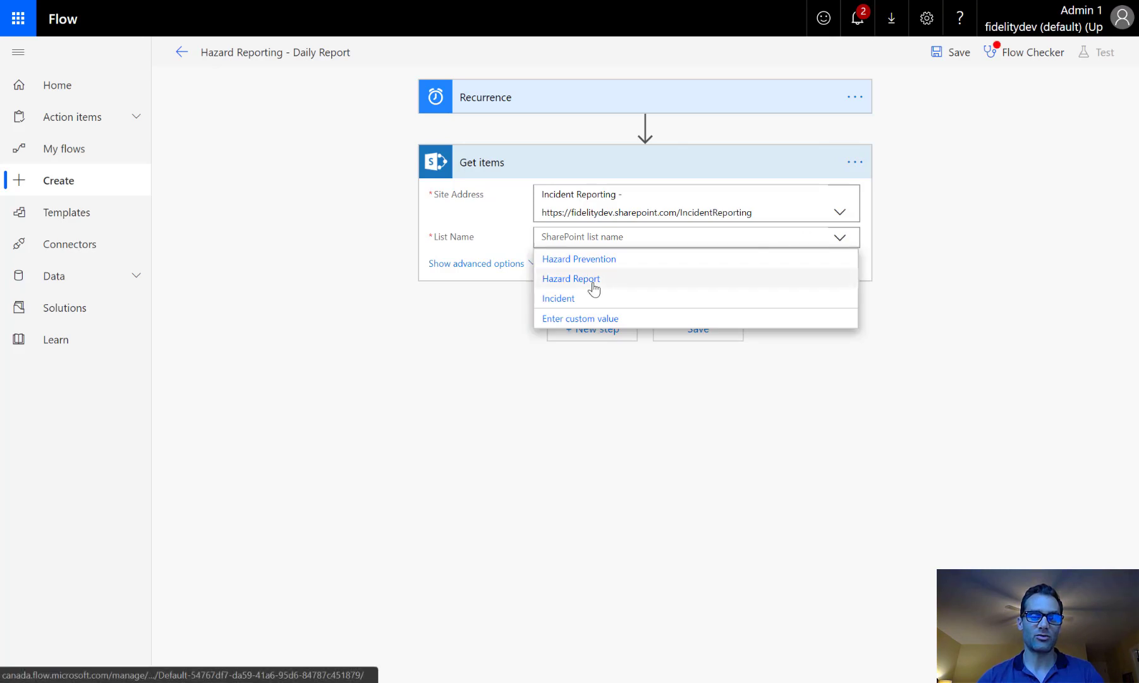
pyautogui.click(659, 286)
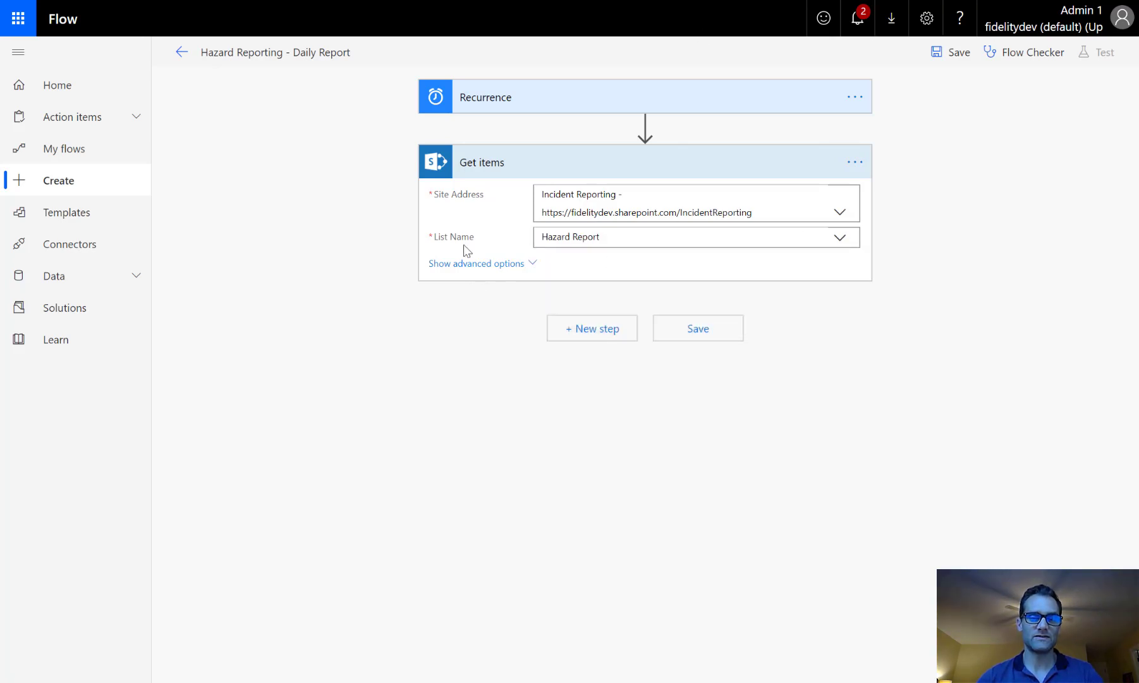
# Filter the Get items action with Status eq 'Under Investigation' and order its entries by Created desc.
pyautogui.click(488, 266)
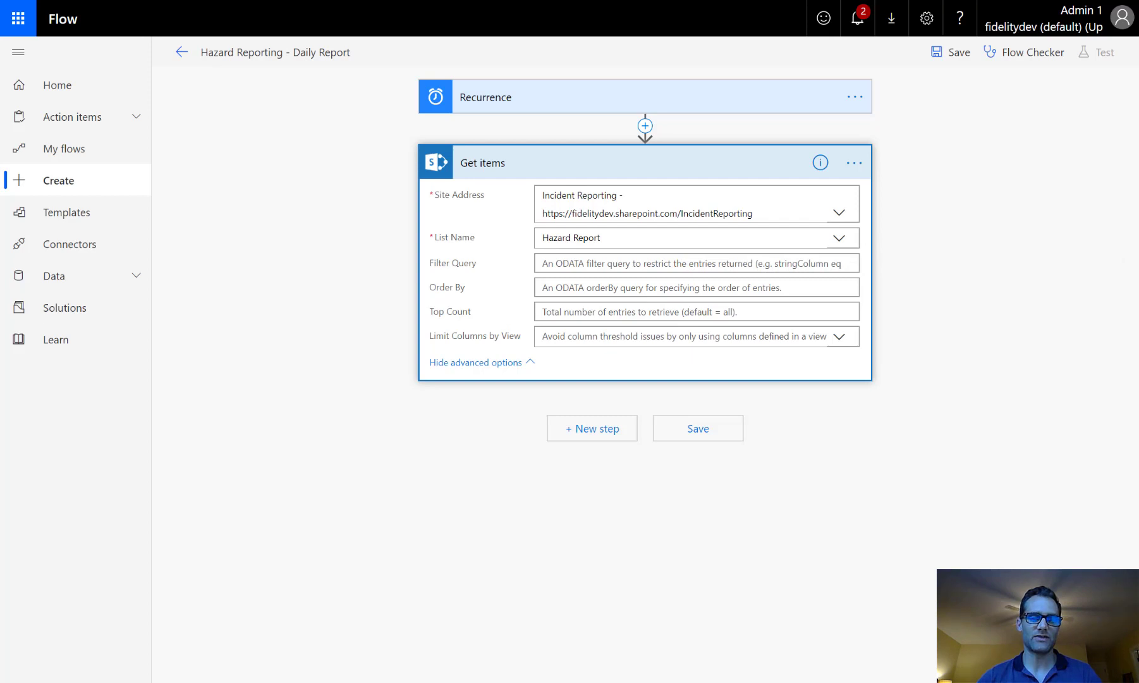
pyautogui.click(560, 265)
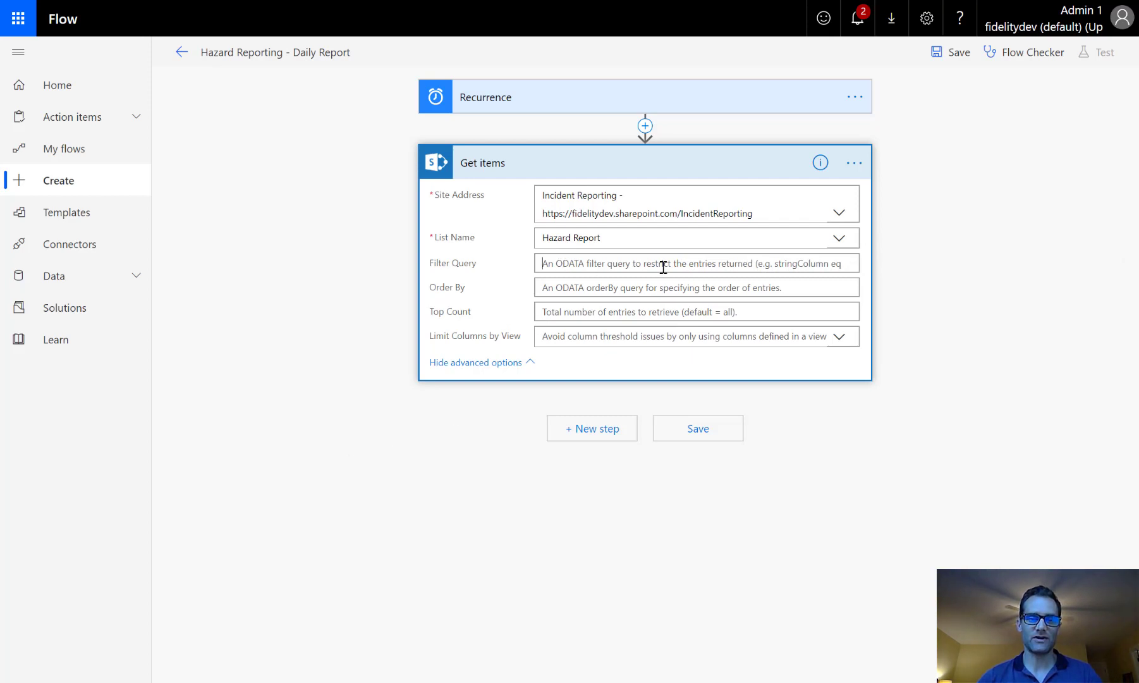
pyautogui.write("Status eq 'Under Investigation'")
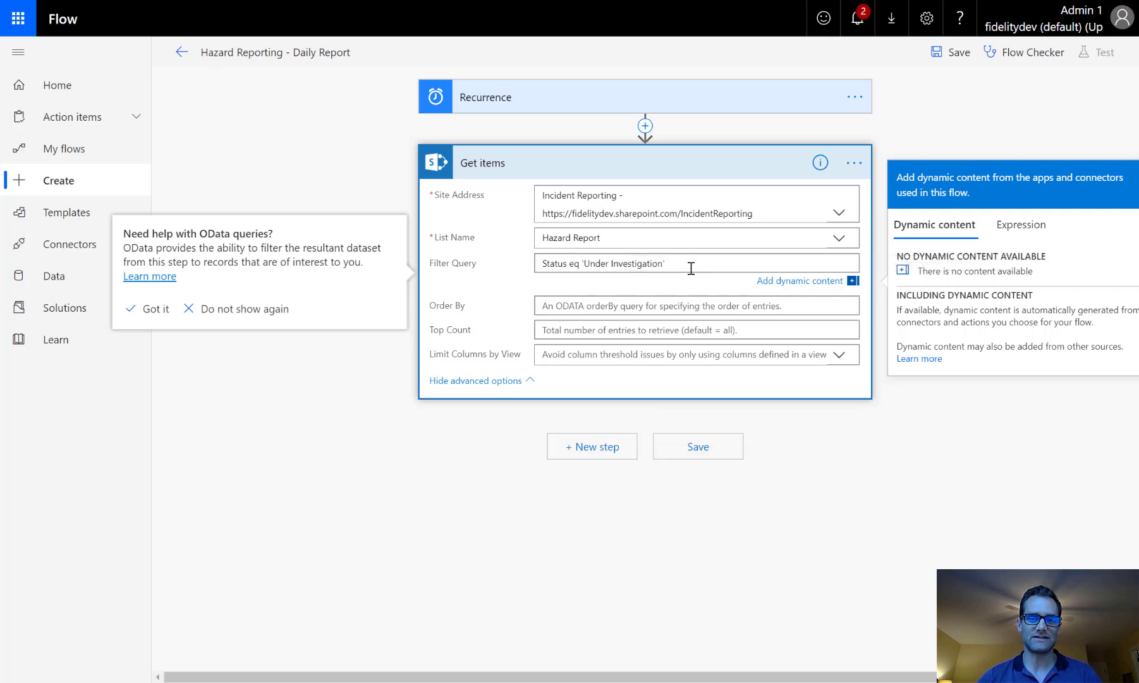
pyautogui.moveTo(687, 263); pyautogui.dragTo(511, 281)
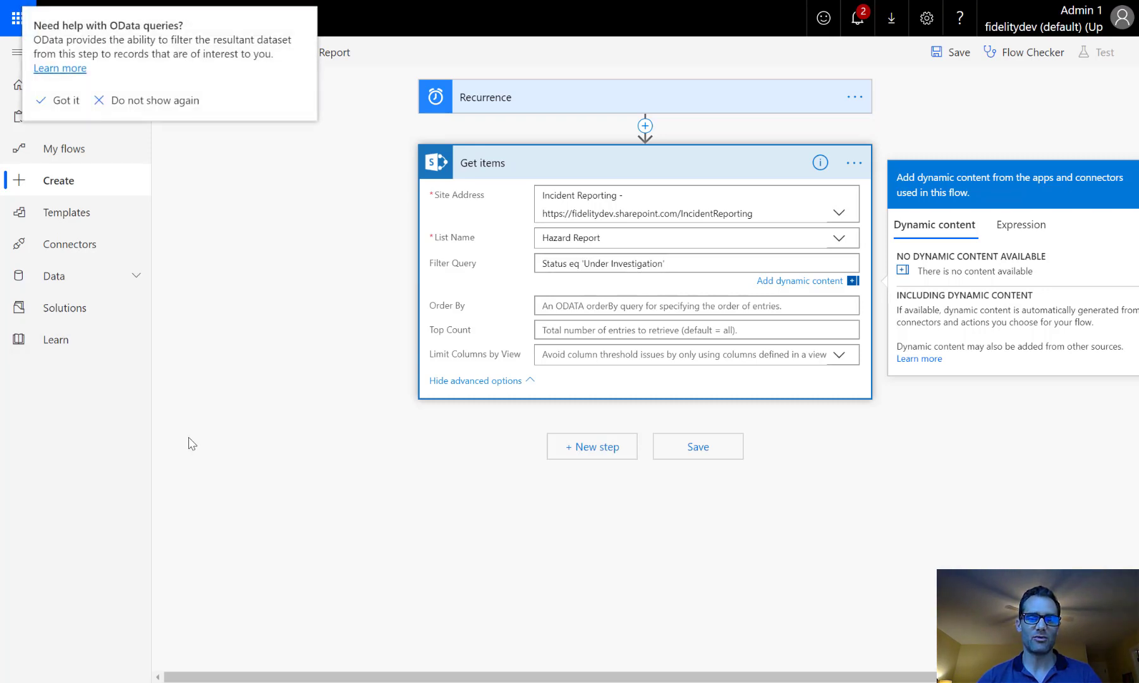
pyautogui.click(608, 306)
pyautogui.write('Created desc')
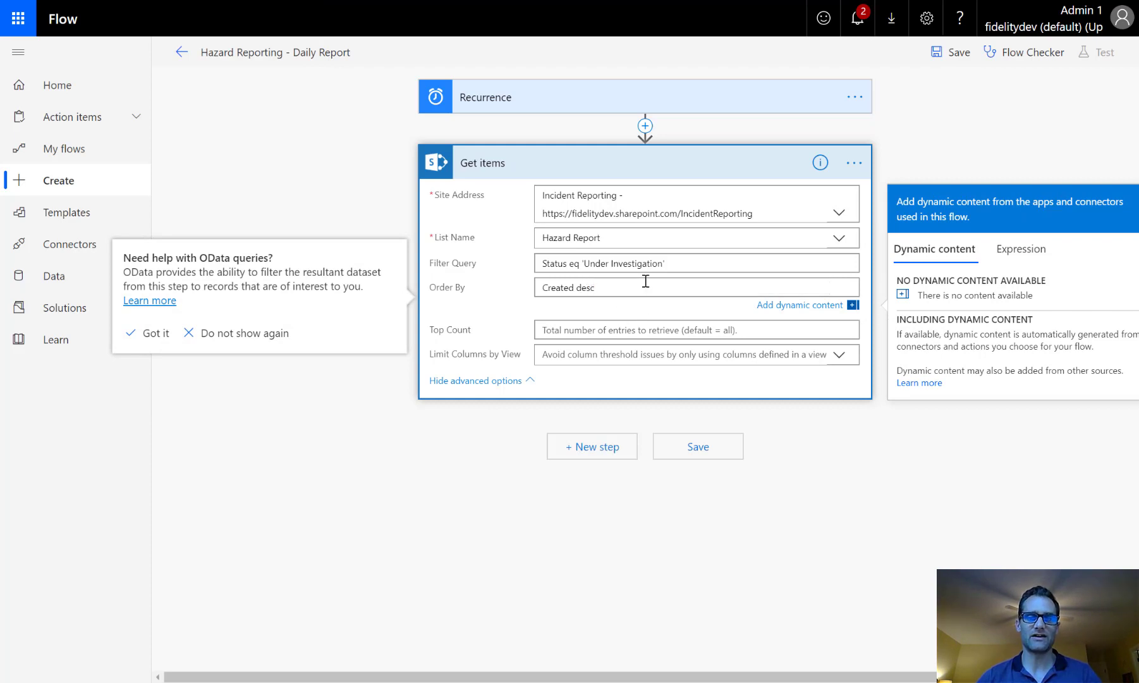
pyautogui.click(606, 286)
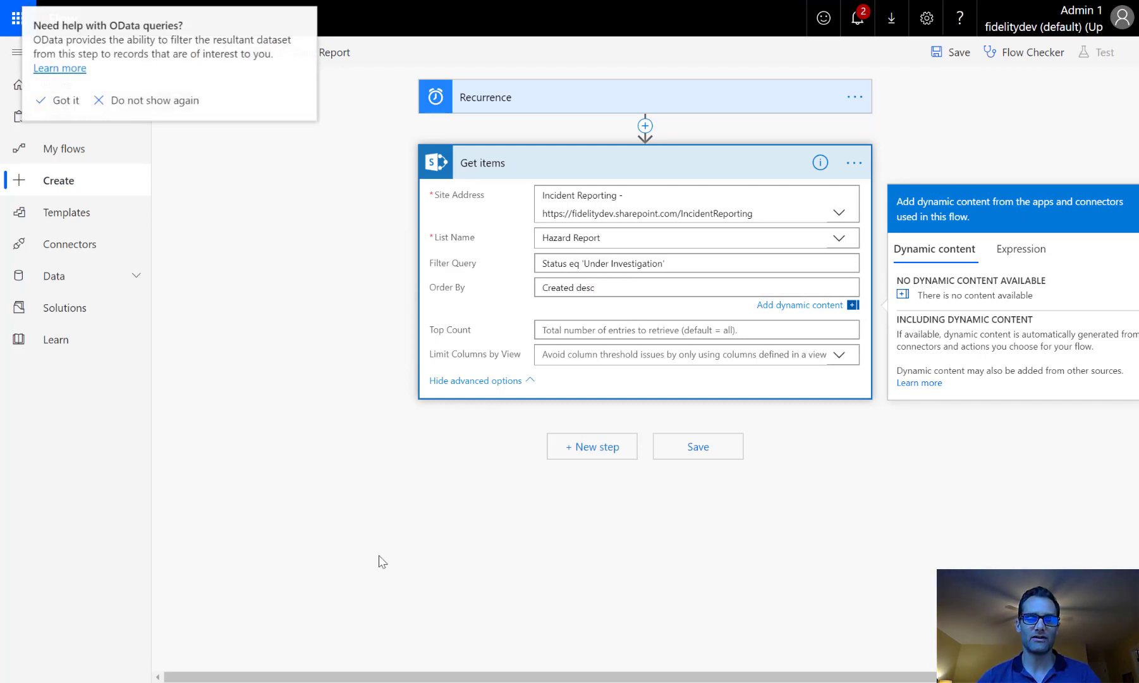
# Add a Data Operations Select action after Get items, with the Get items value list as its source.
pyautogui.click(574, 449)
pyautogui.press('Return')
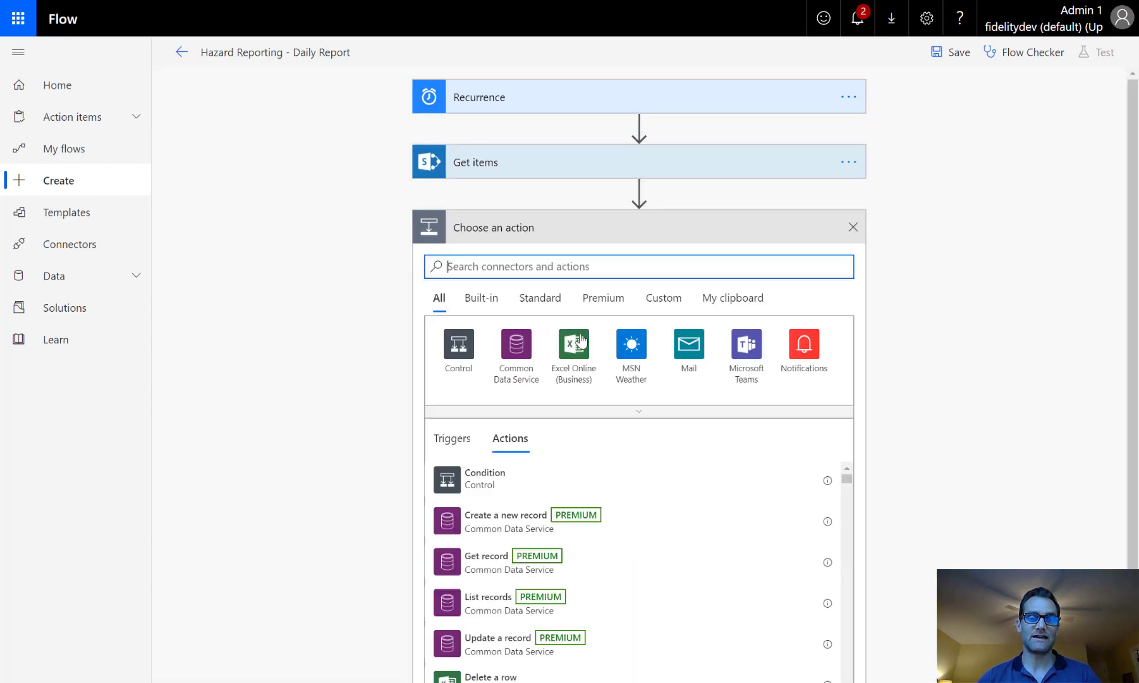
pyautogui.write('Select')
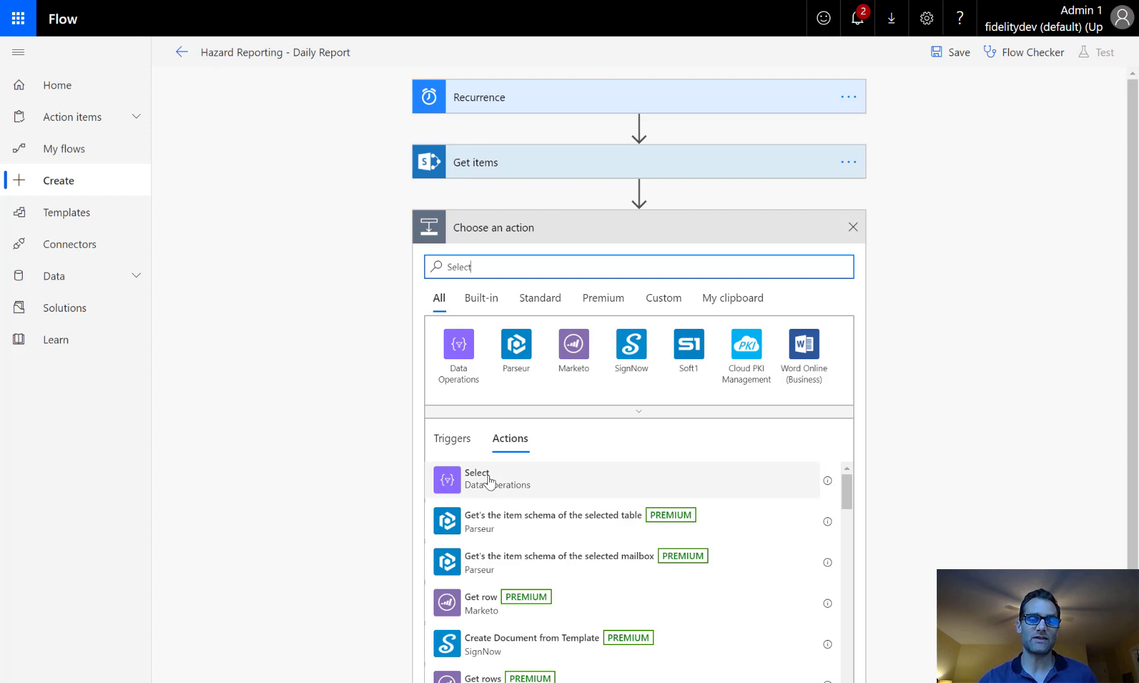
pyautogui.click(546, 483)
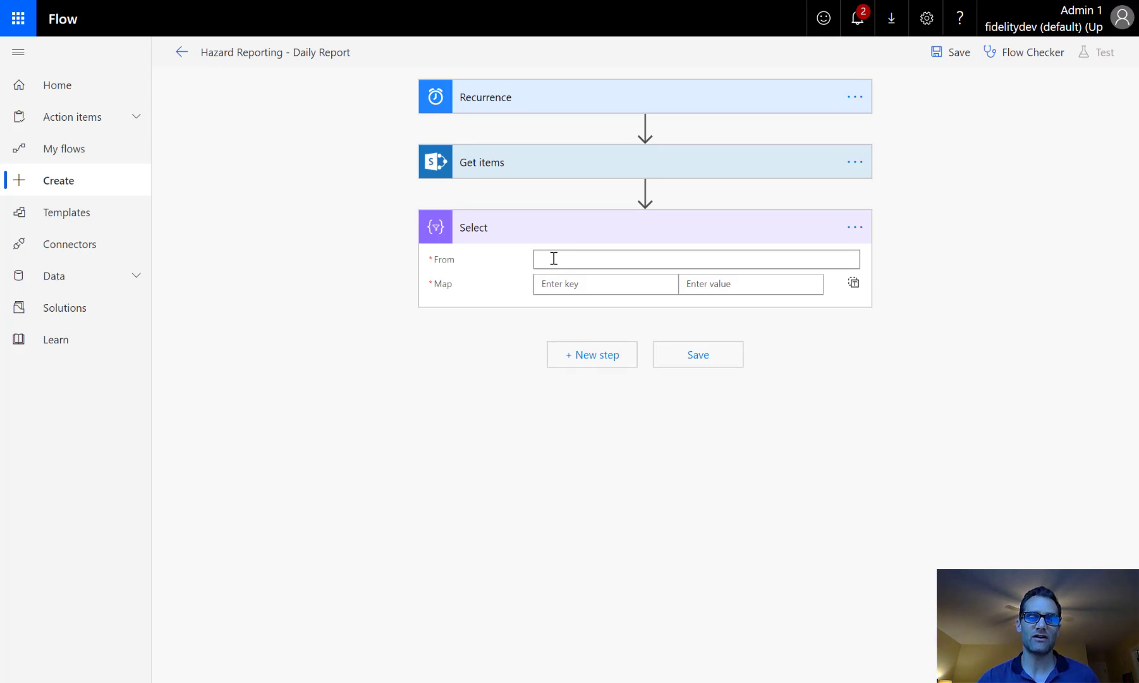
pyautogui.click(628, 264)
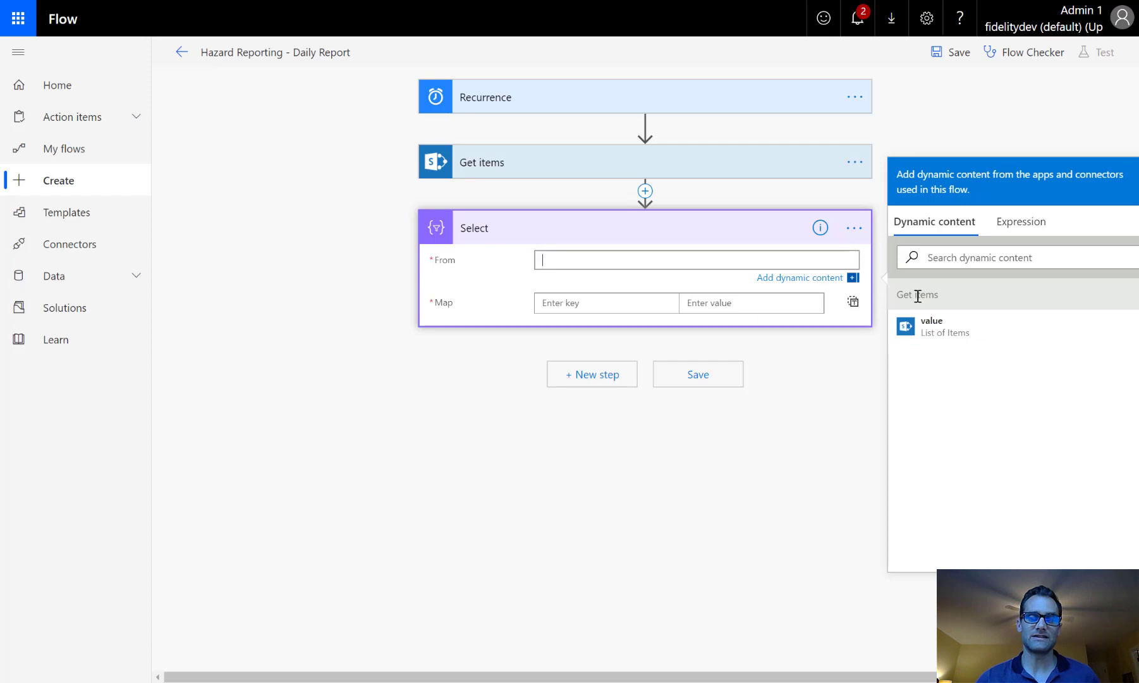
pyautogui.click(937, 329)
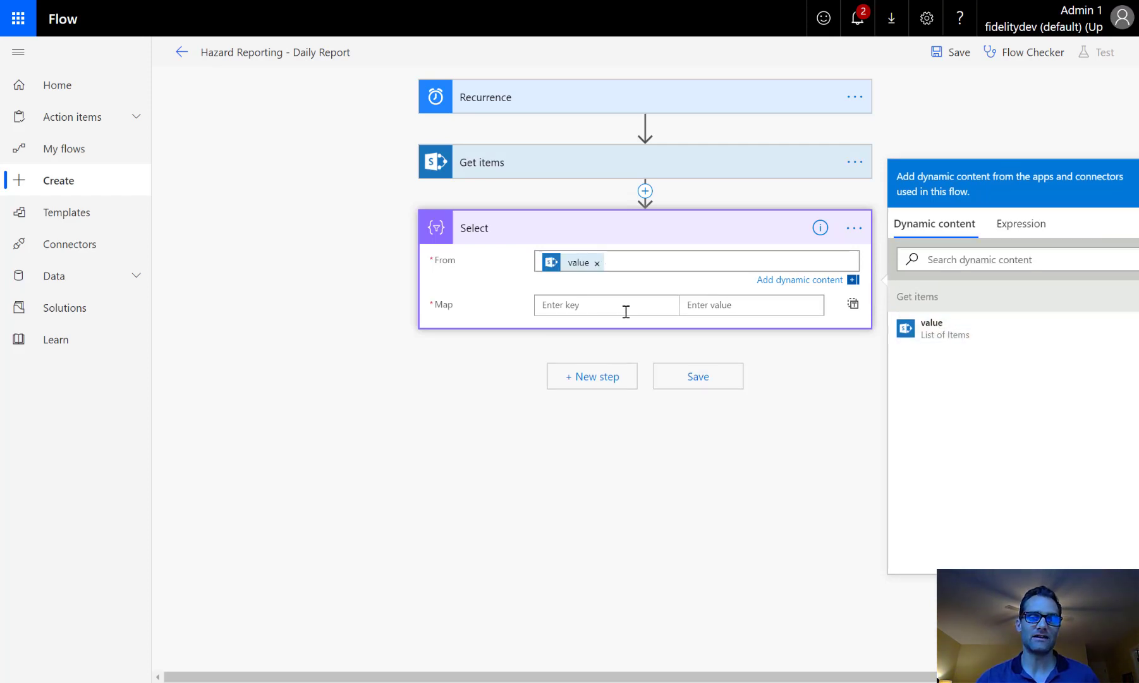
# Map an Id key to the list item's ID field in the Select action.
pyautogui.click(592, 306)
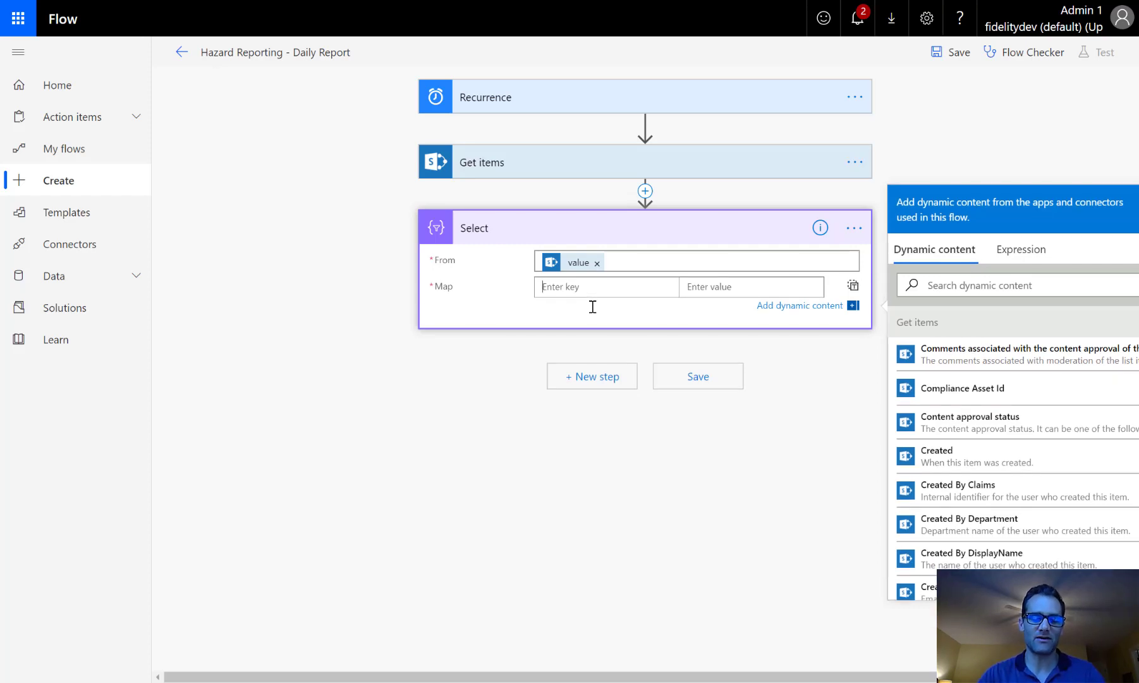
pyautogui.write('Id')
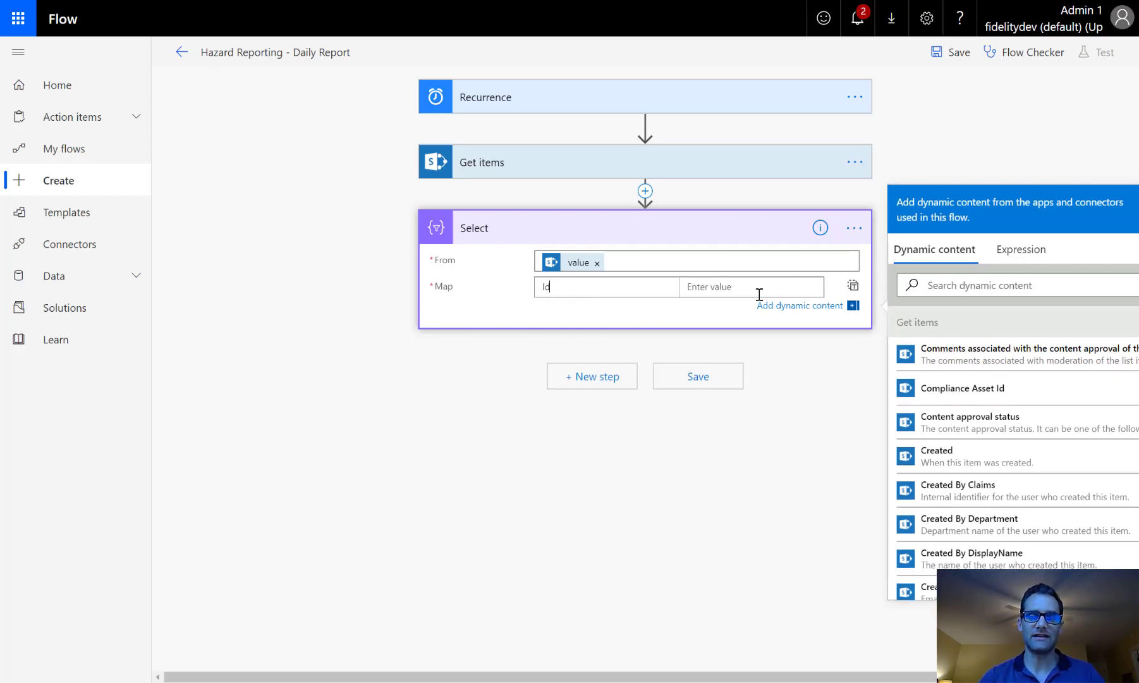
pyautogui.click(978, 302)
pyautogui.write('id')
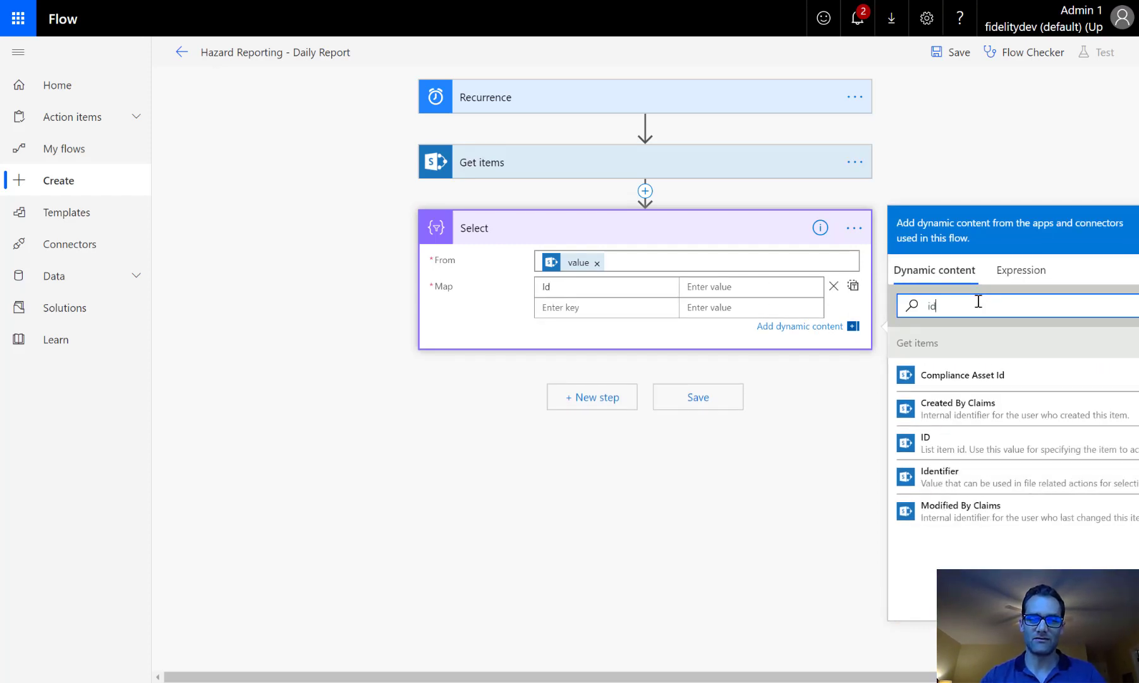
pyautogui.click(937, 439)
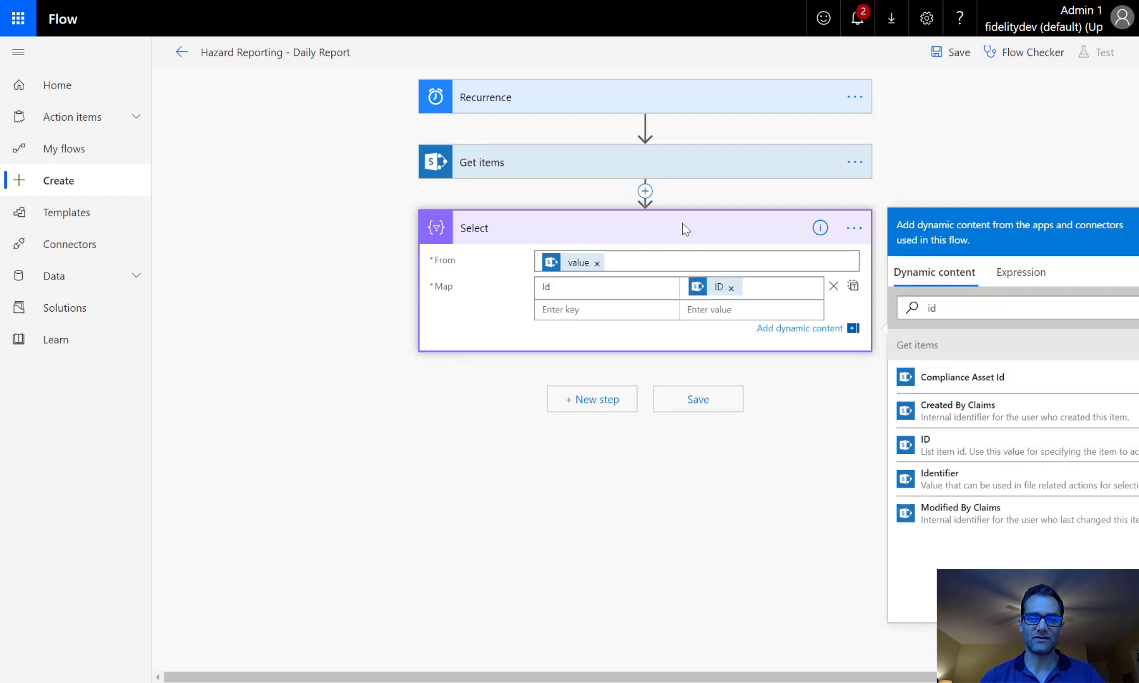
# Map a Description key to the list item's Description field in the Select action.
pyautogui.click(573, 311)
pyautogui.write('D')
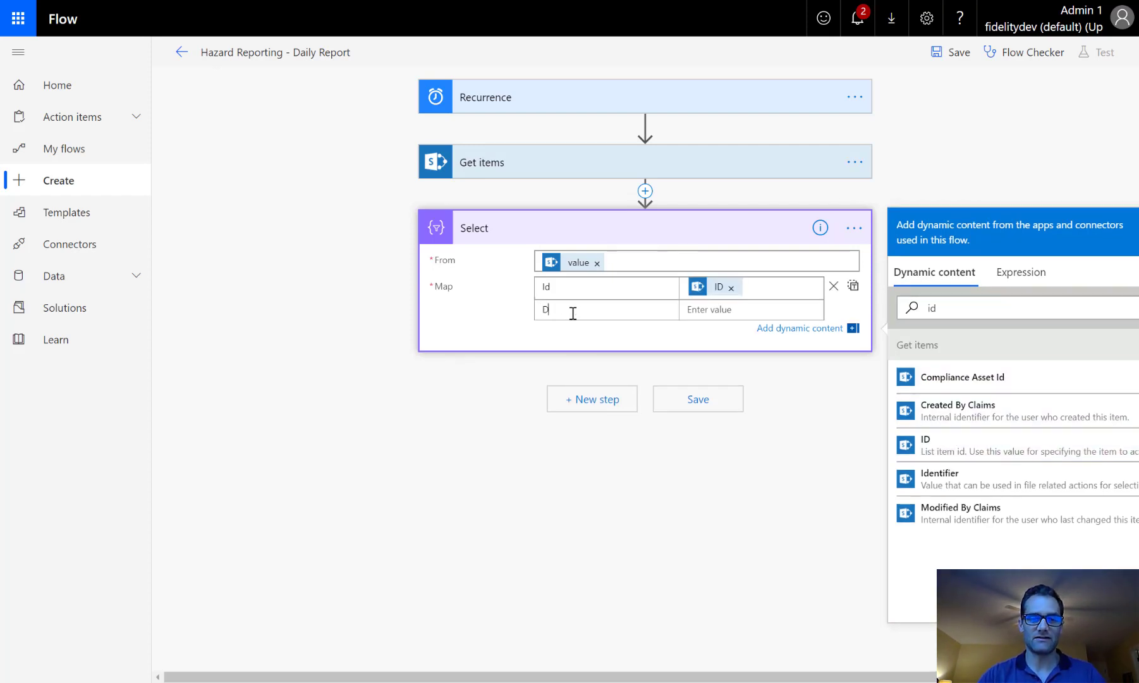
pyautogui.write('escrip')
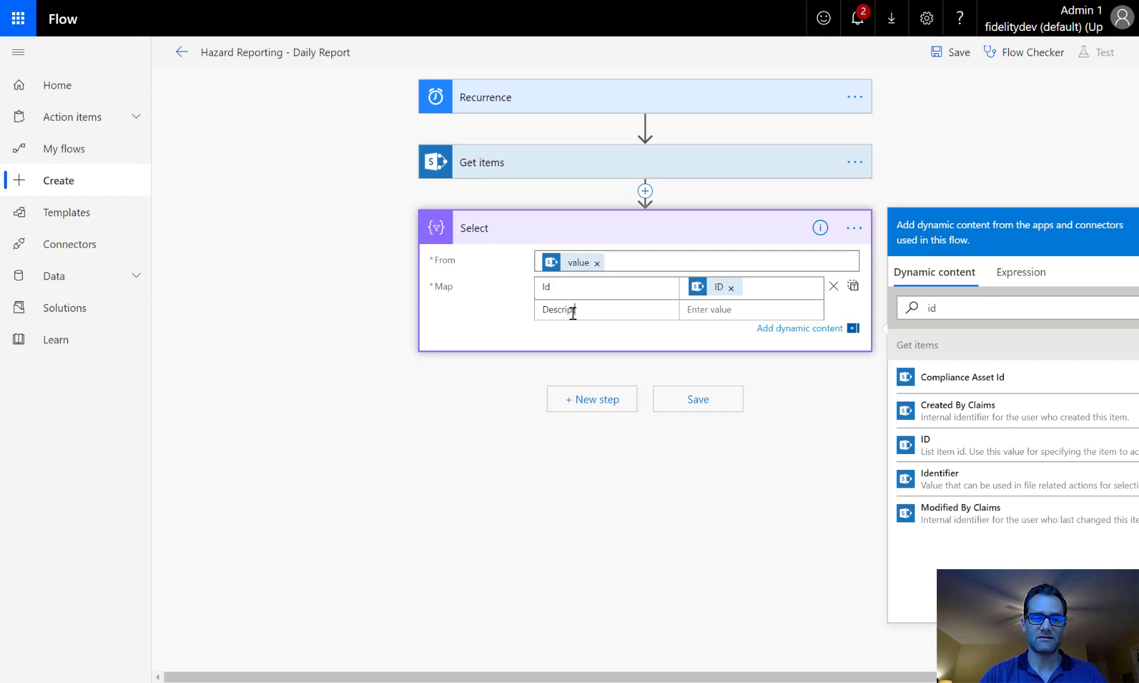
pyautogui.write('tion')
pyautogui.click(725, 306)
pyautogui.doubleClick(944, 335)
pyautogui.write('desc')
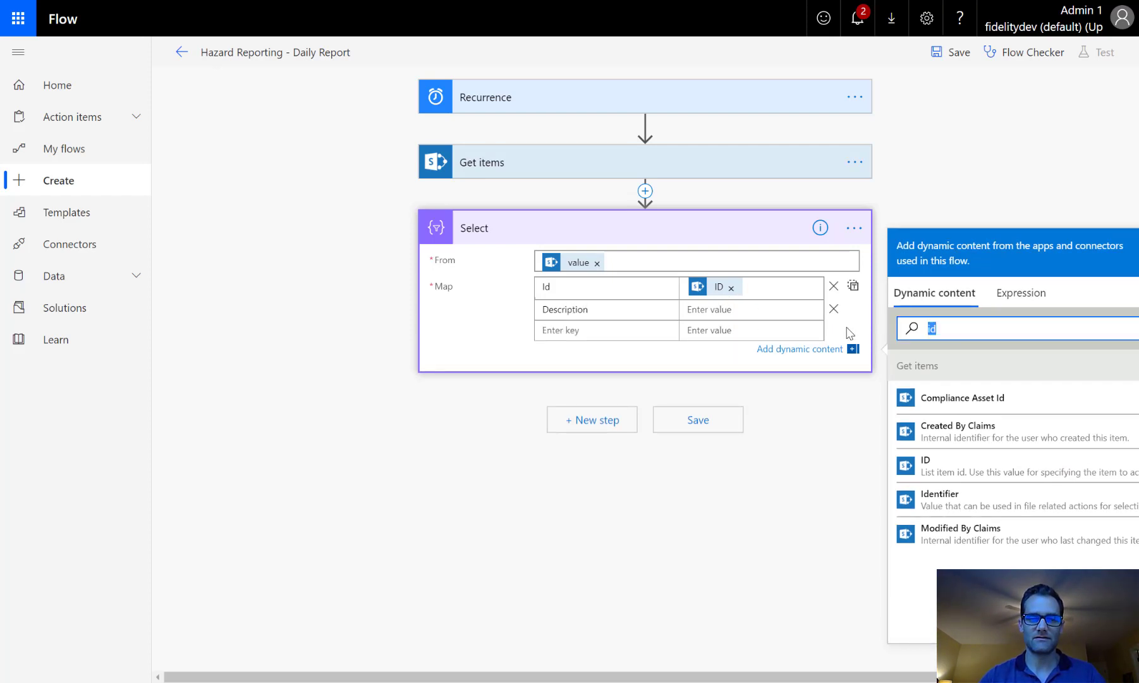
pyautogui.click(963, 399)
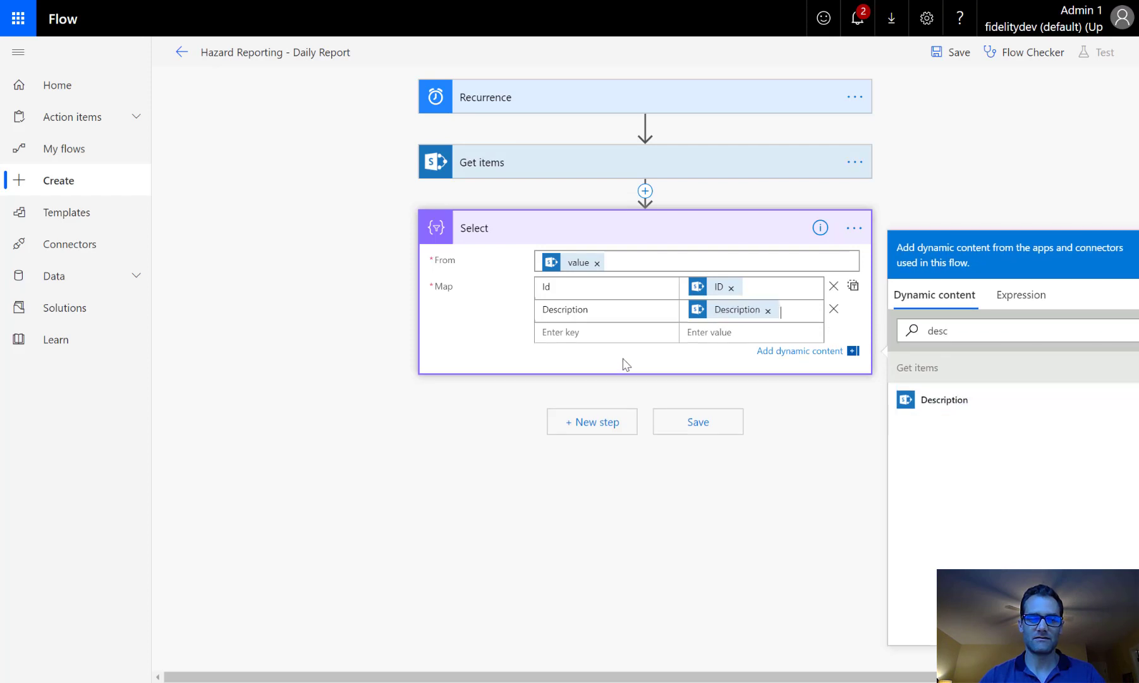
# Map a Created key to the list item's Created field in the Select action.
pyautogui.click(567, 337)
pyautogui.write('Creasted')
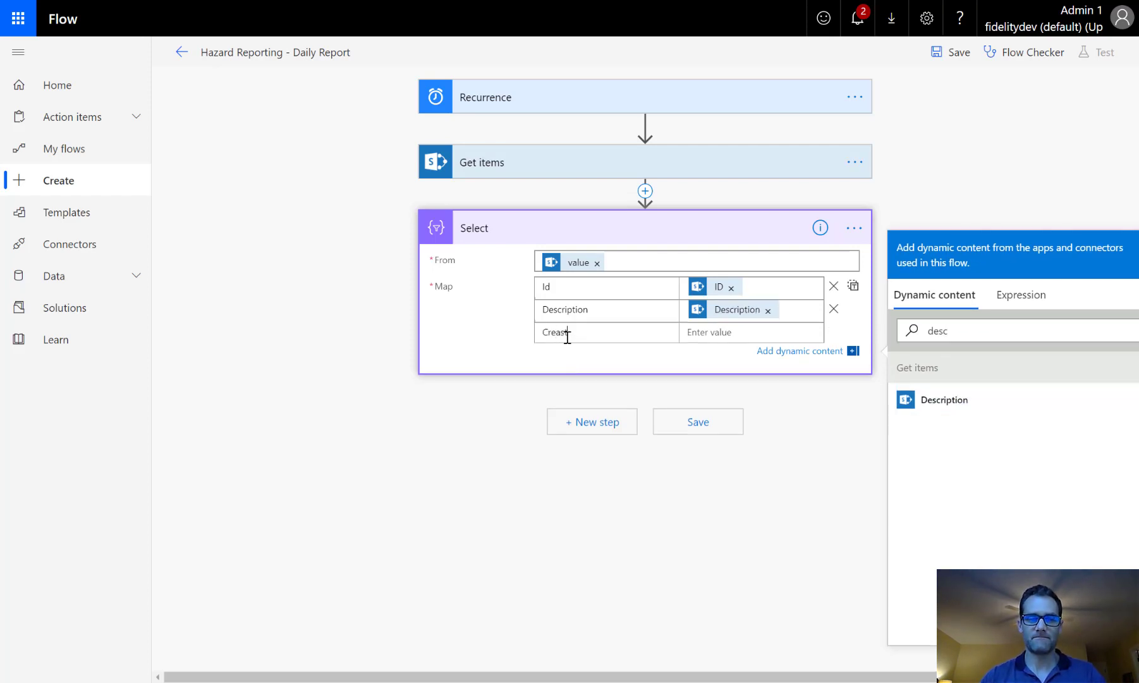
pyautogui.press('BackSpace')
pyautogui.press('BackSpace')
pyautogui.press('BackSpace')
pyautogui.press('BackSpace')
pyautogui.write('ted')
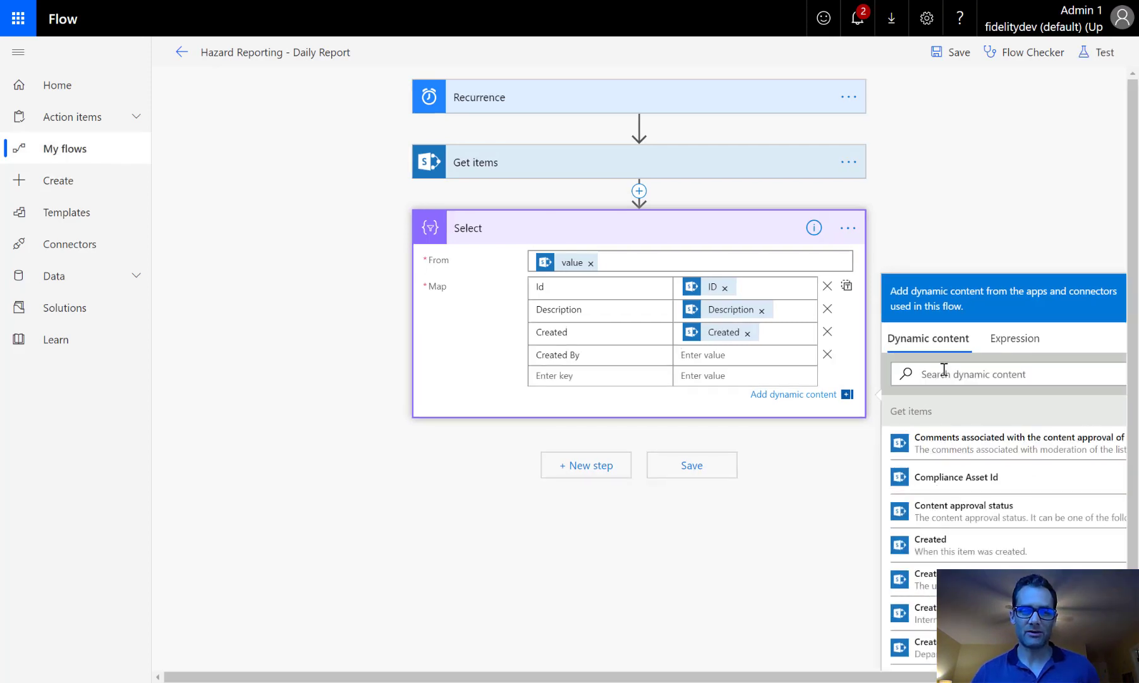
# Map the Created By key to the Created By DisplayName field in the Select action.
pyautogui.click(951, 373)
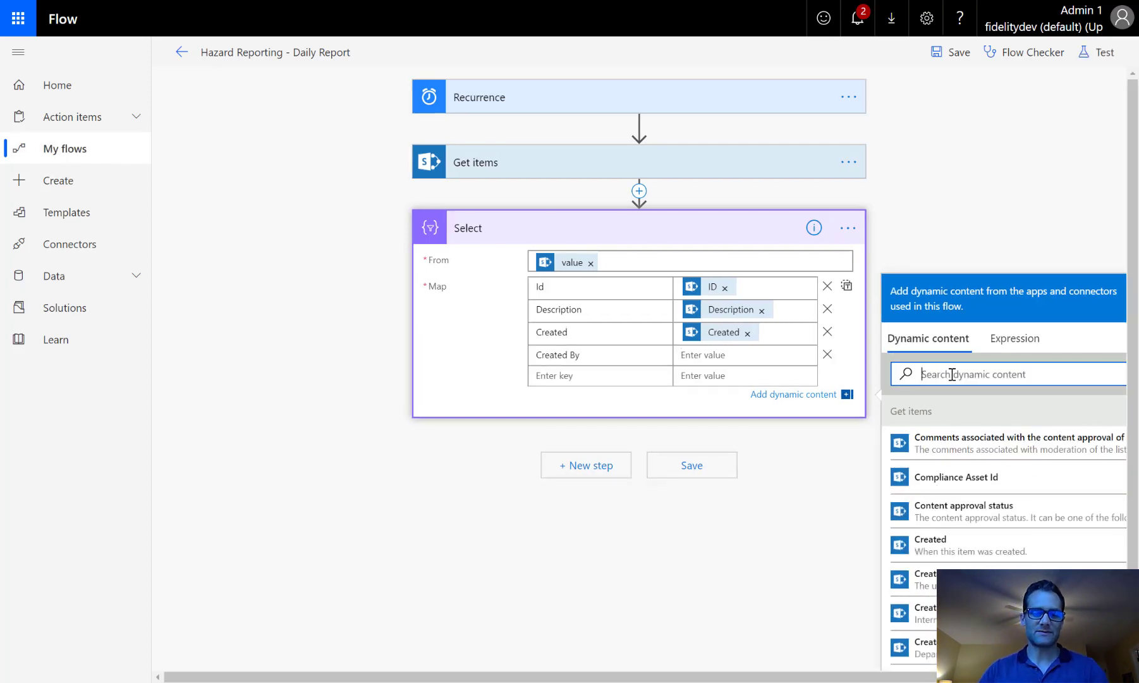
pyautogui.write('Dis')
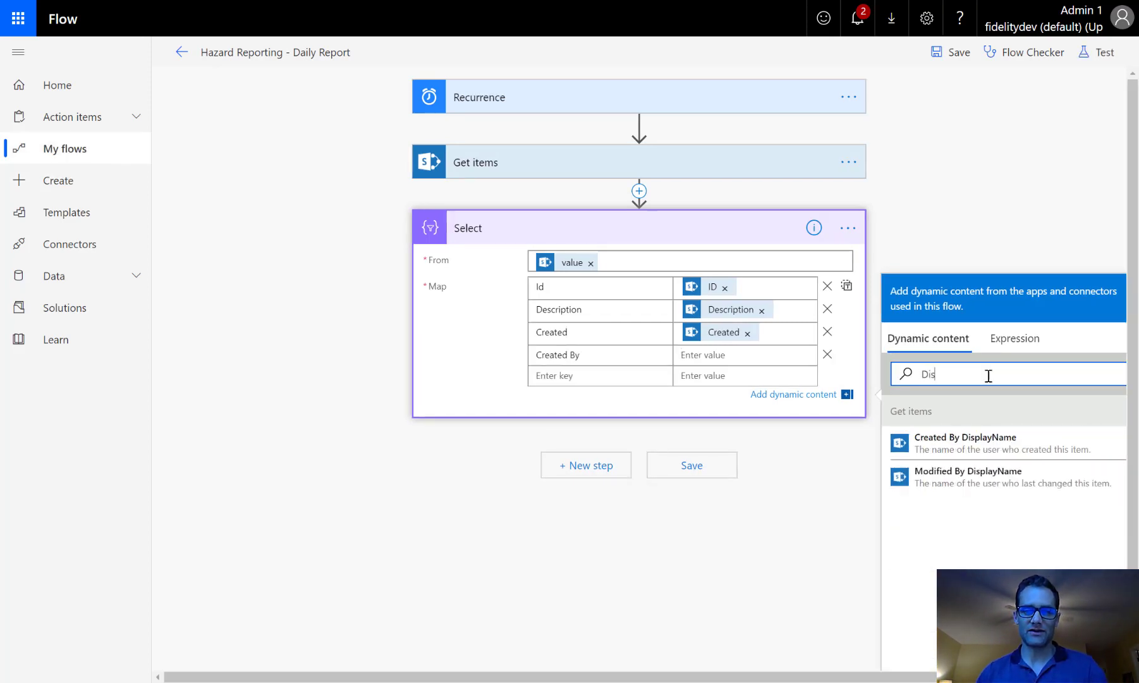
pyautogui.click(958, 450)
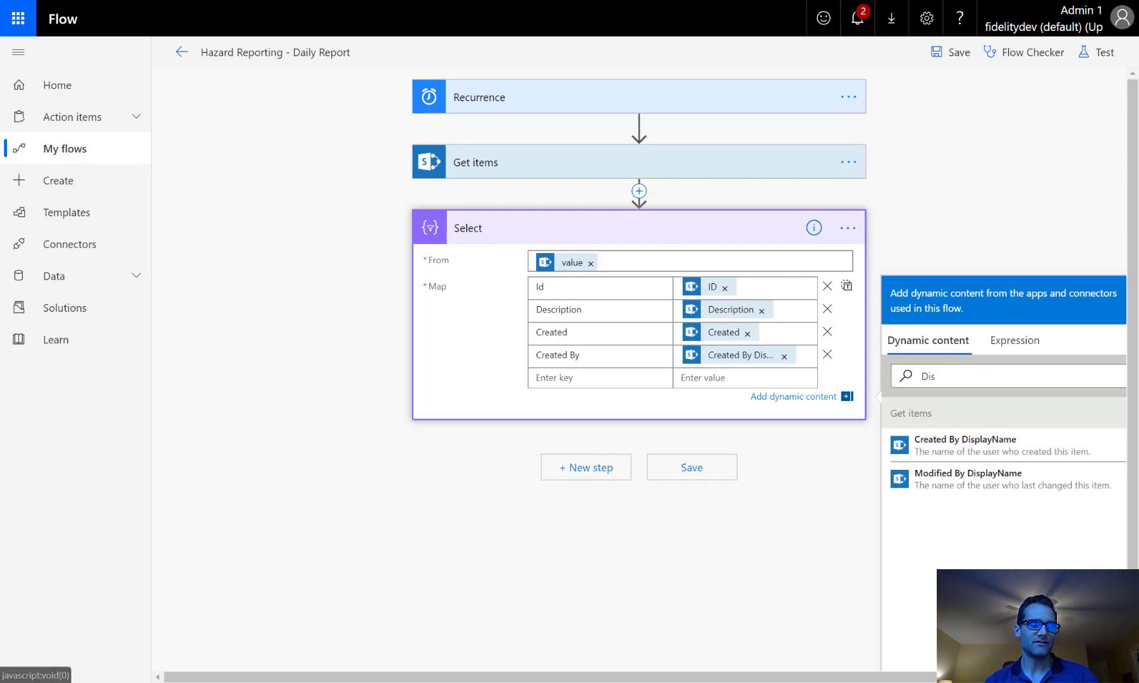
# Add a Data Operations Create HTML table action after Select, with the Select Output as its source.
pyautogui.click(580, 468)
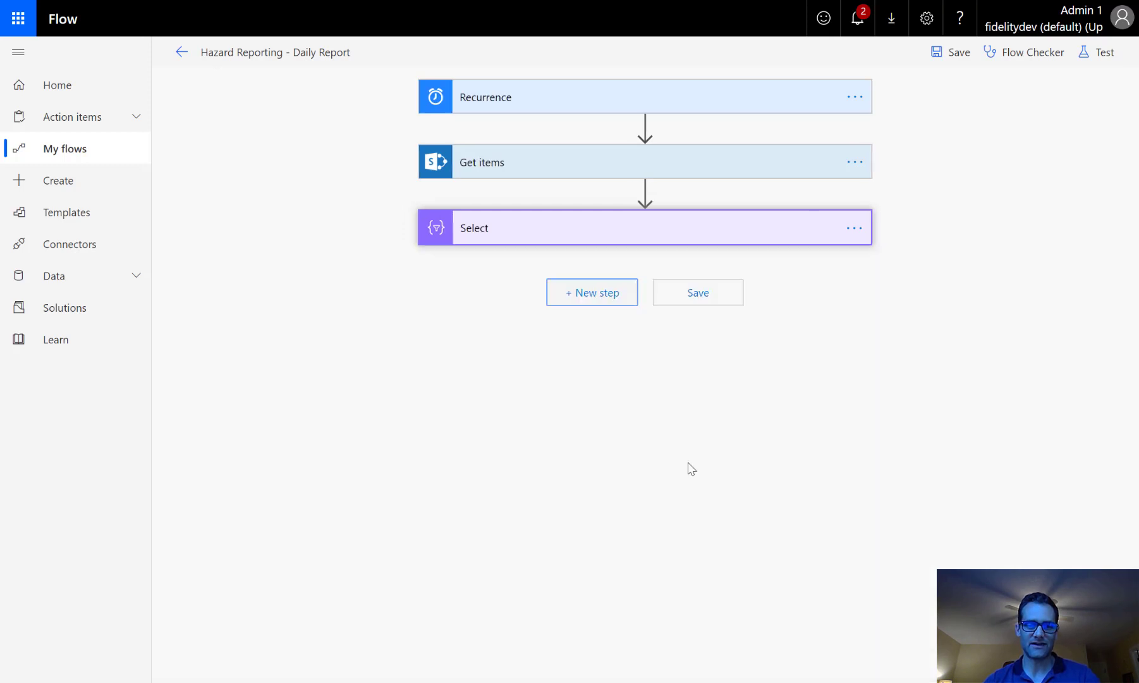
pyautogui.write('HTML')
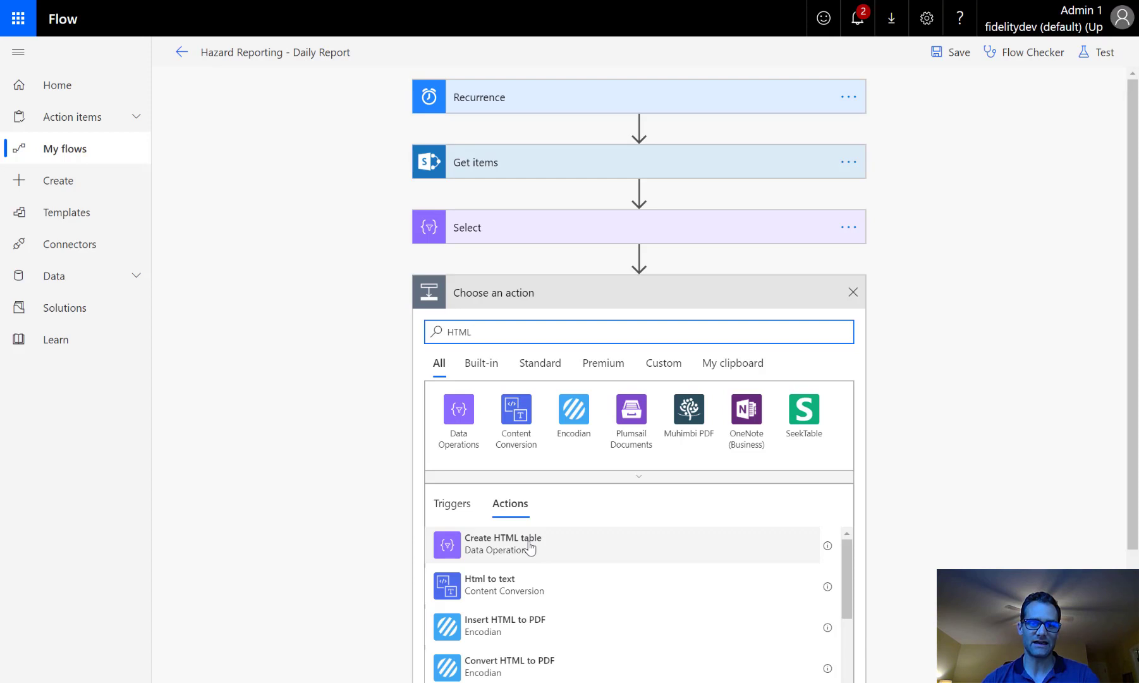
pyautogui.click(818, 537)
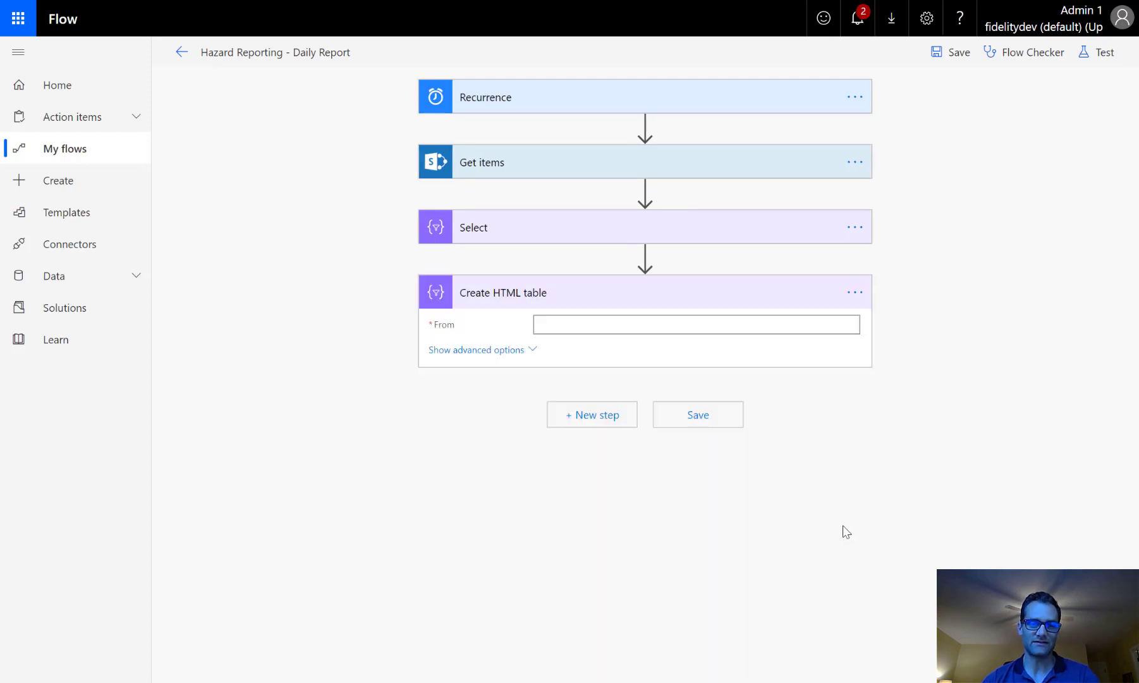
pyautogui.click(585, 324)
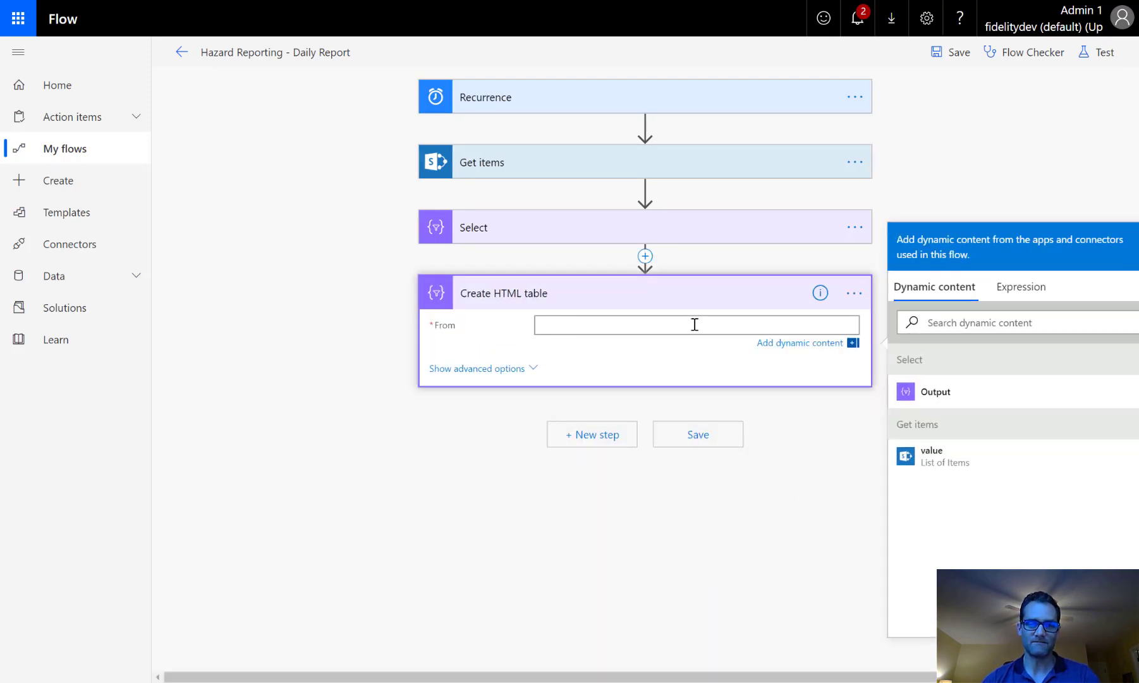
pyautogui.click(931, 398)
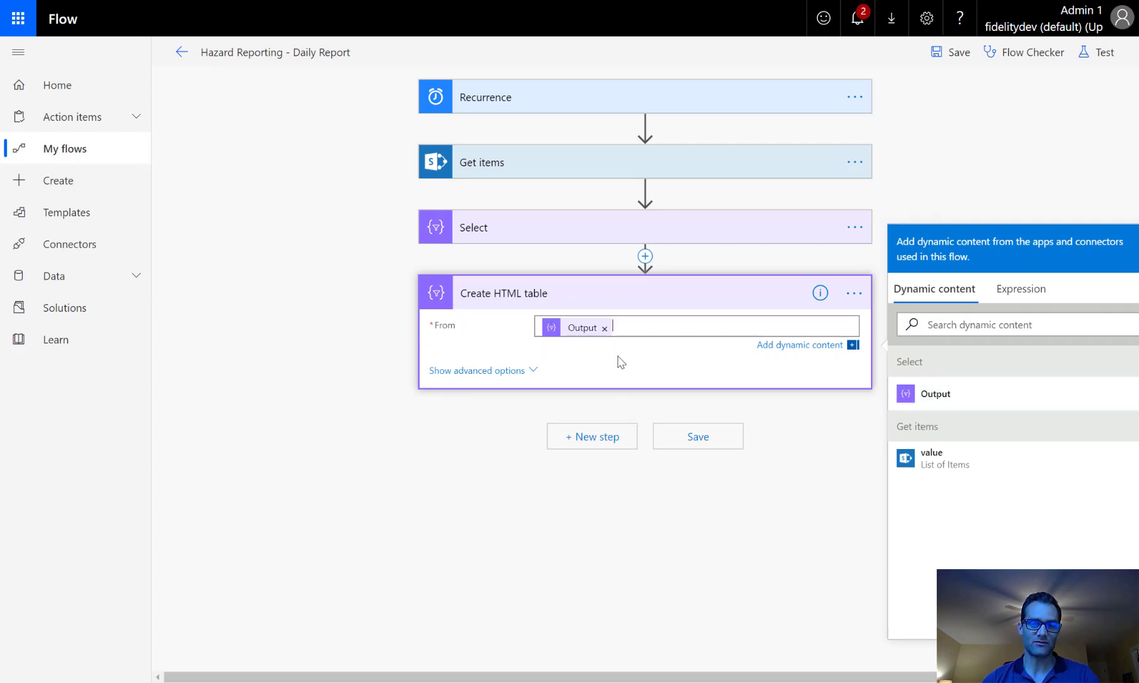
# Add an Office 365 Outlook Send an email (V2) action with the subject Items Under Investigation.
pyautogui.click(583, 441)
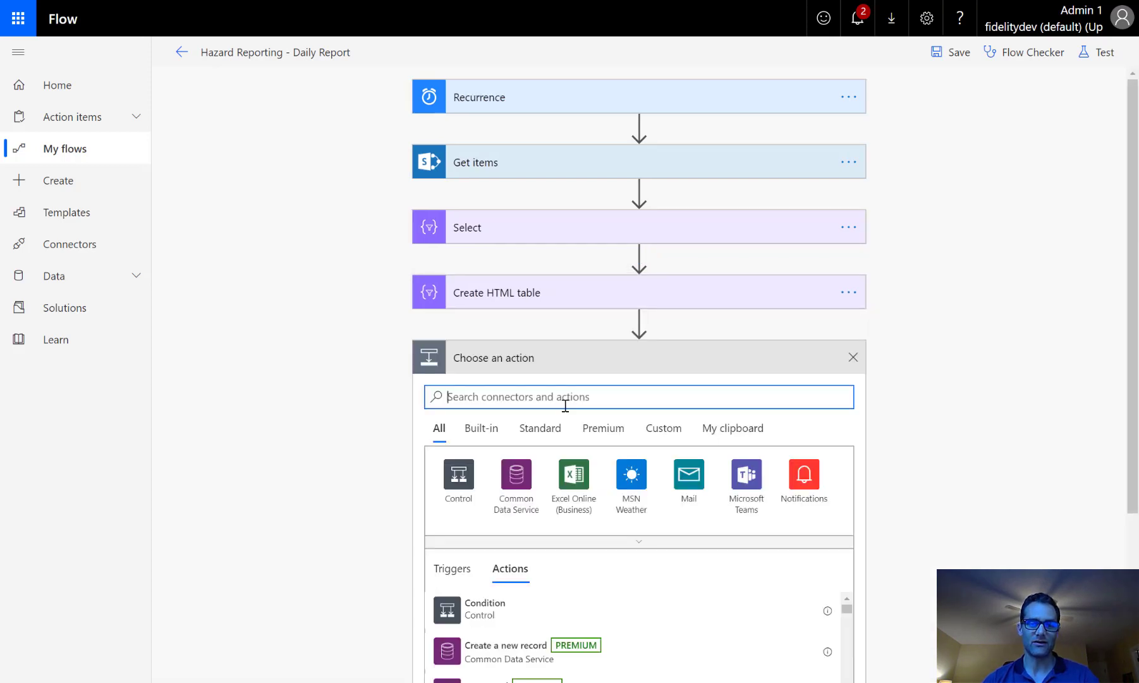
pyautogui.write('Email')
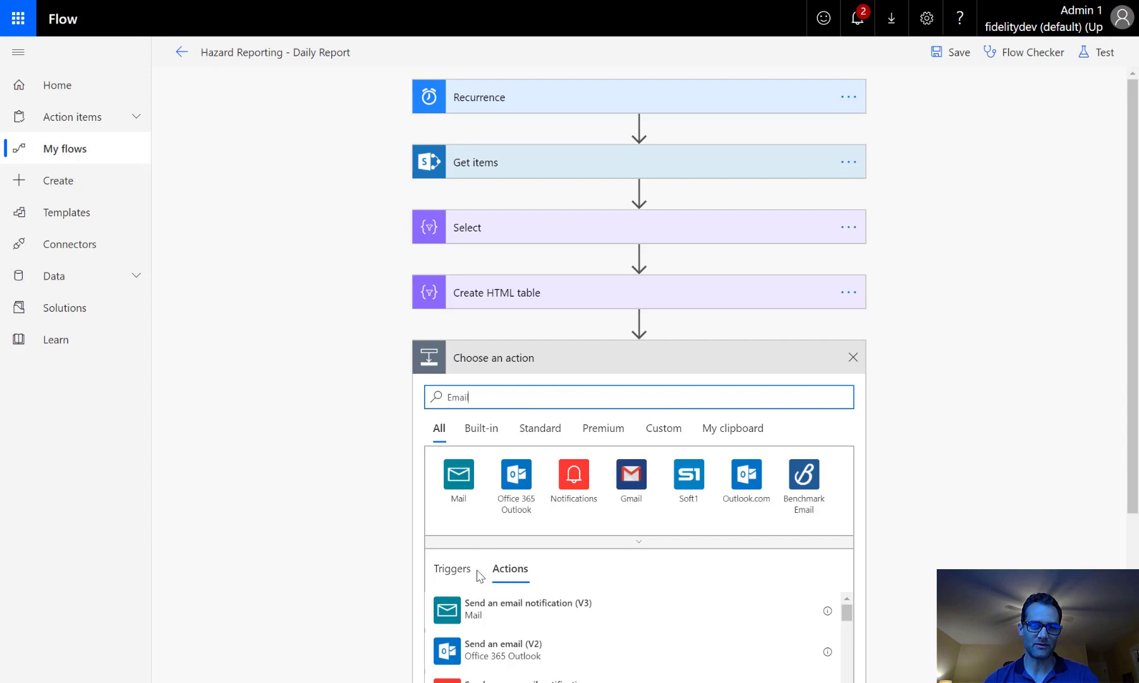
pyautogui.click(490, 657)
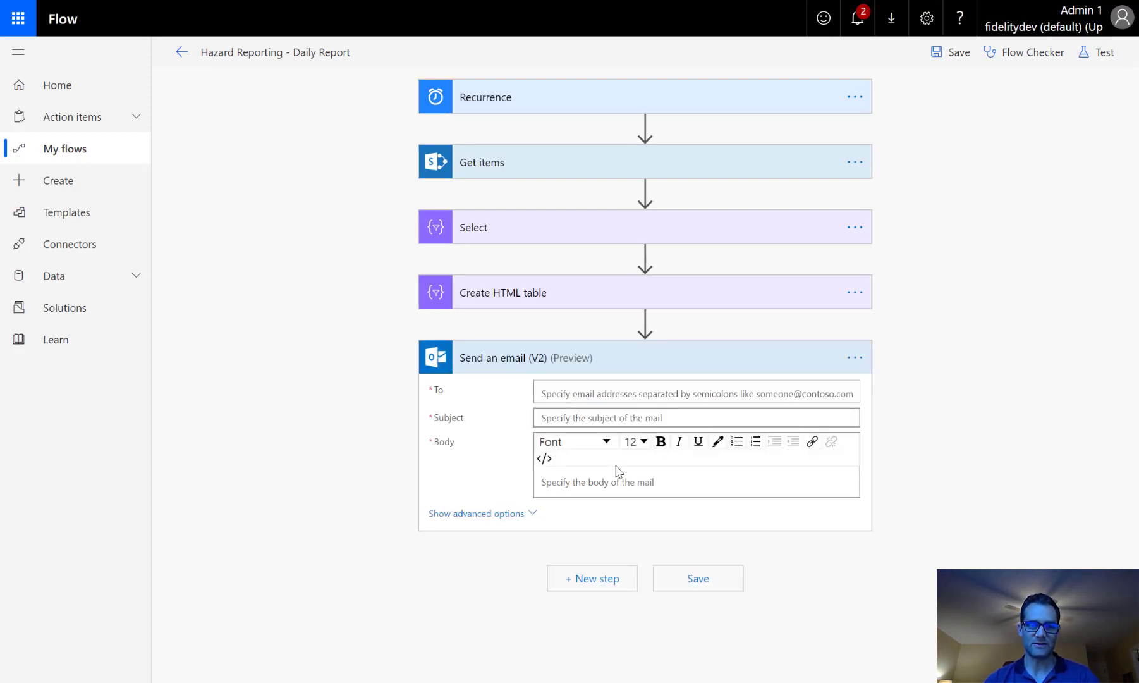
pyautogui.click(586, 418)
pyautogui.write('Items Under Investigation')
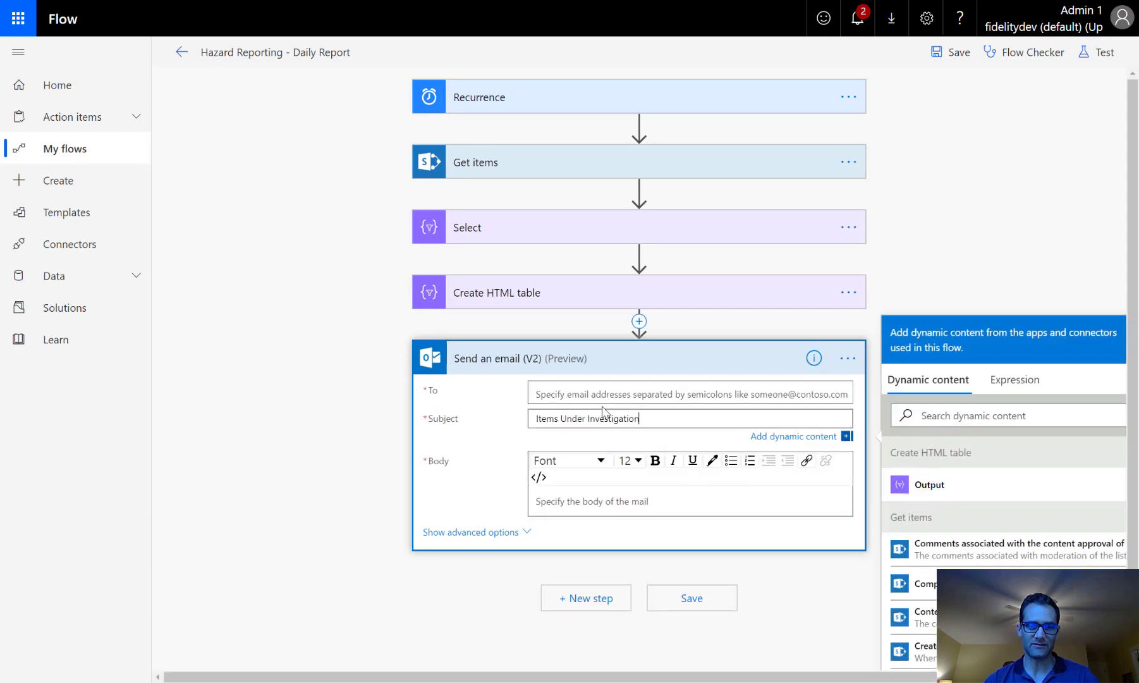
# Replace the email body's HTML code with the Output of the Create HTML table action.
pyautogui.click(538, 481)
pyautogui.moveTo(610, 478); pyautogui.dragTo(515, 487)
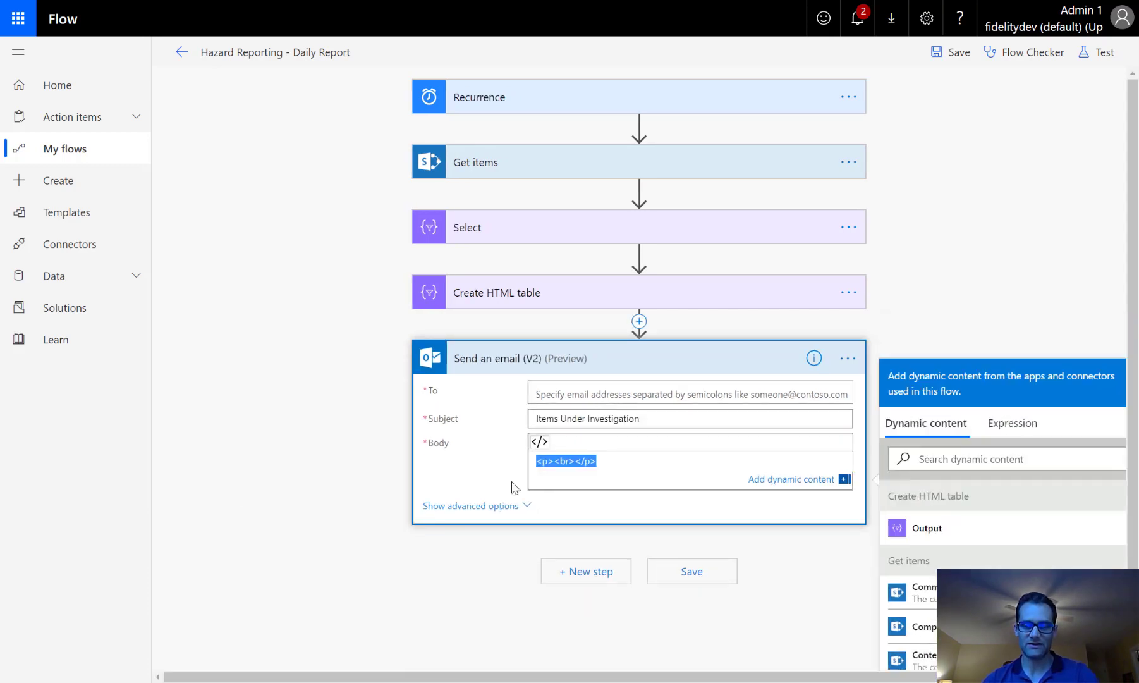
pyautogui.press('BackSpace')
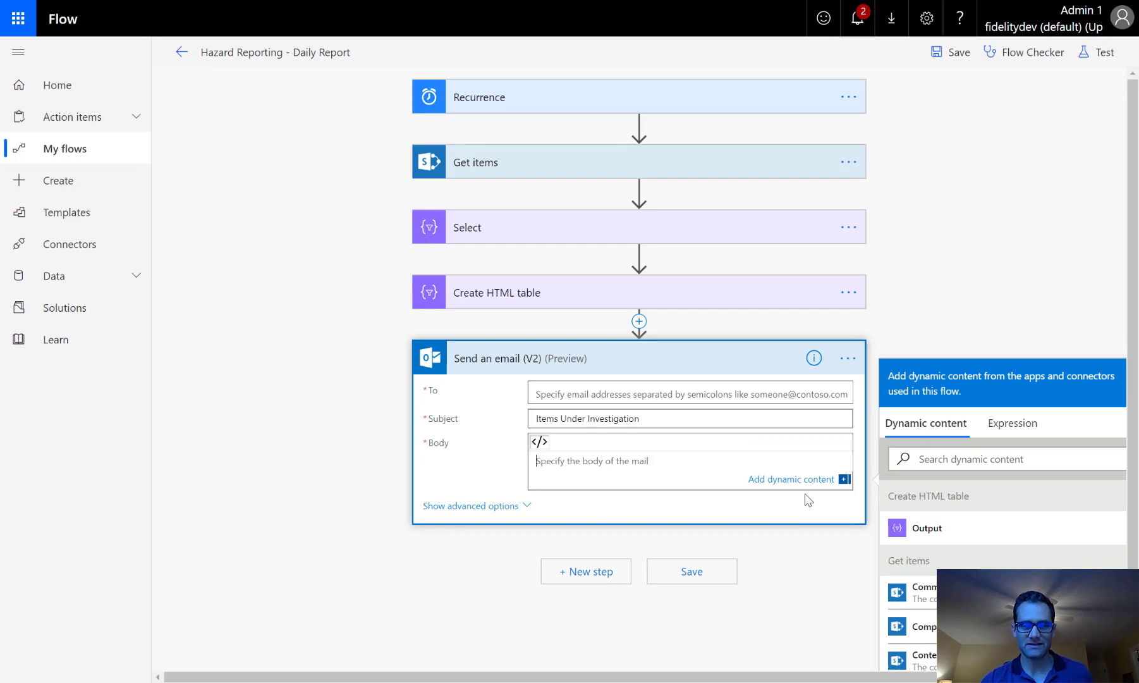
pyautogui.click(909, 536)
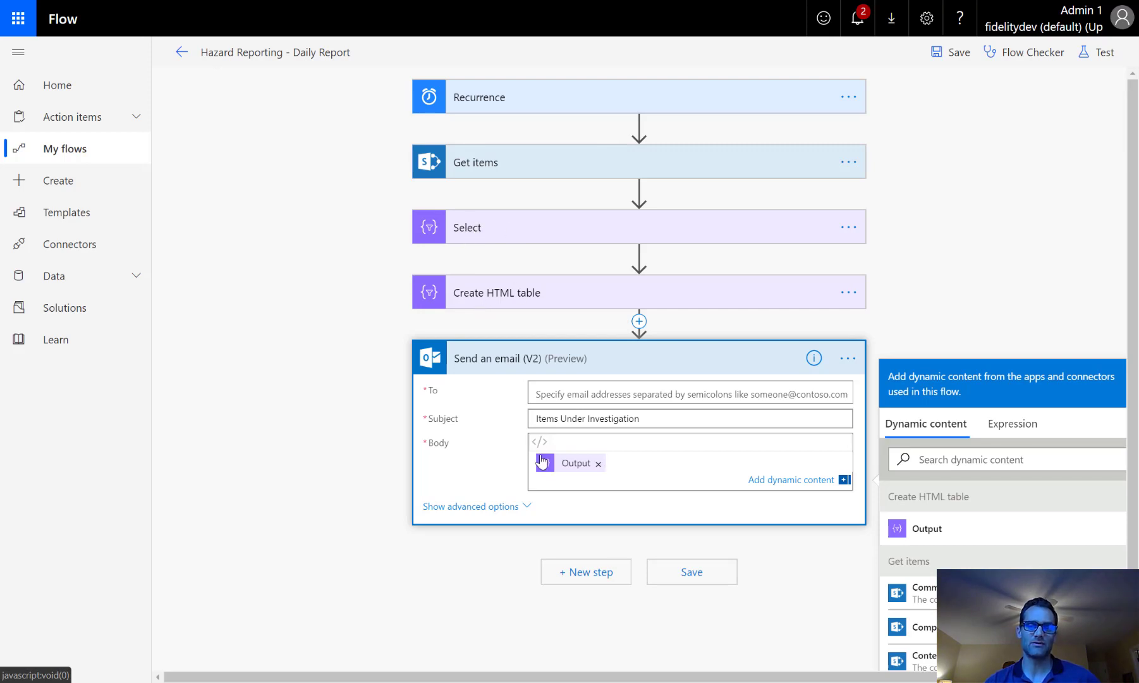
# Set the email's recipient to the Admin1 account and save the flow.
pyautogui.click(951, 51)
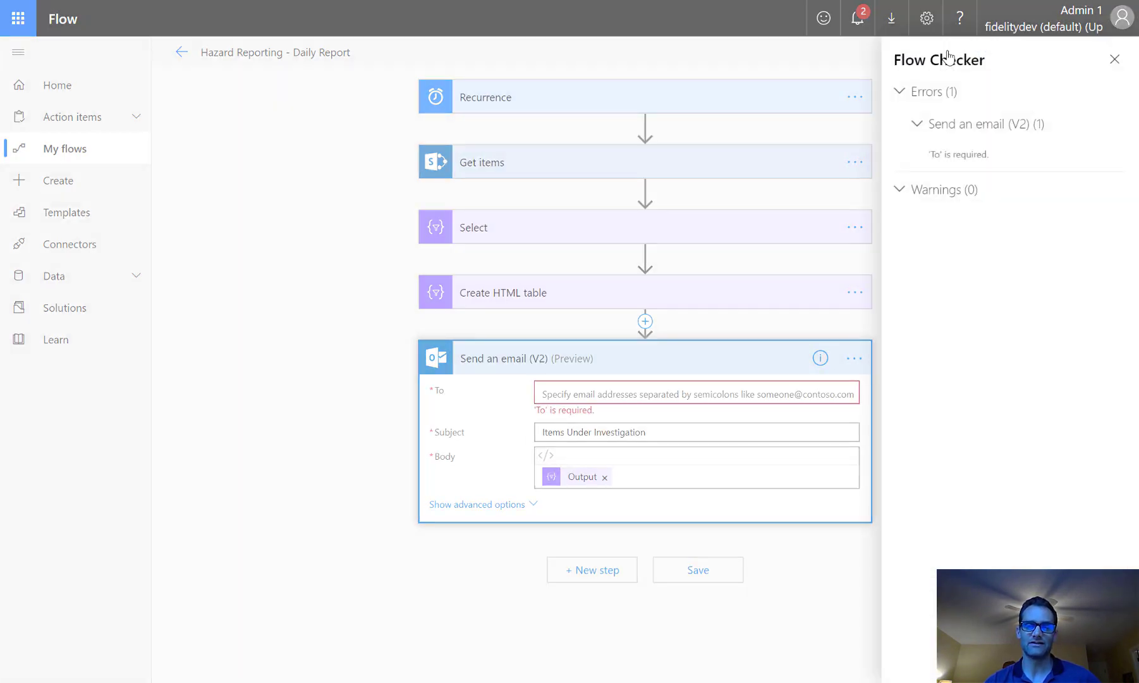
pyautogui.click(972, 160)
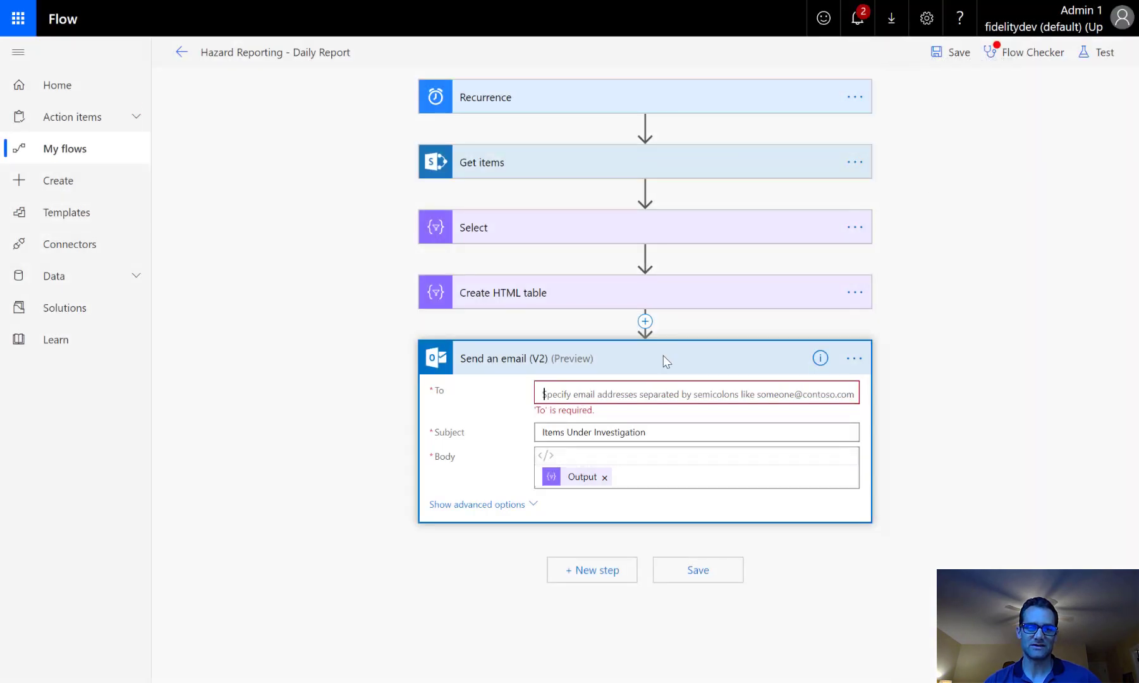
pyautogui.click(609, 393)
pyautogui.write('Admin')
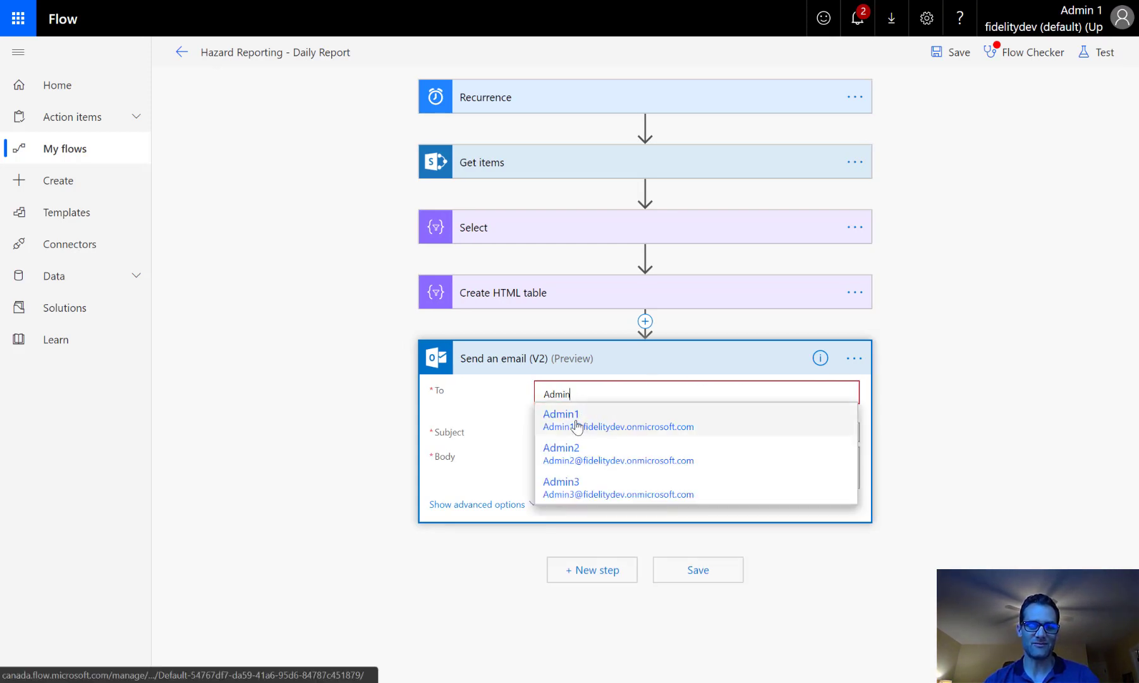
pyautogui.click(705, 427)
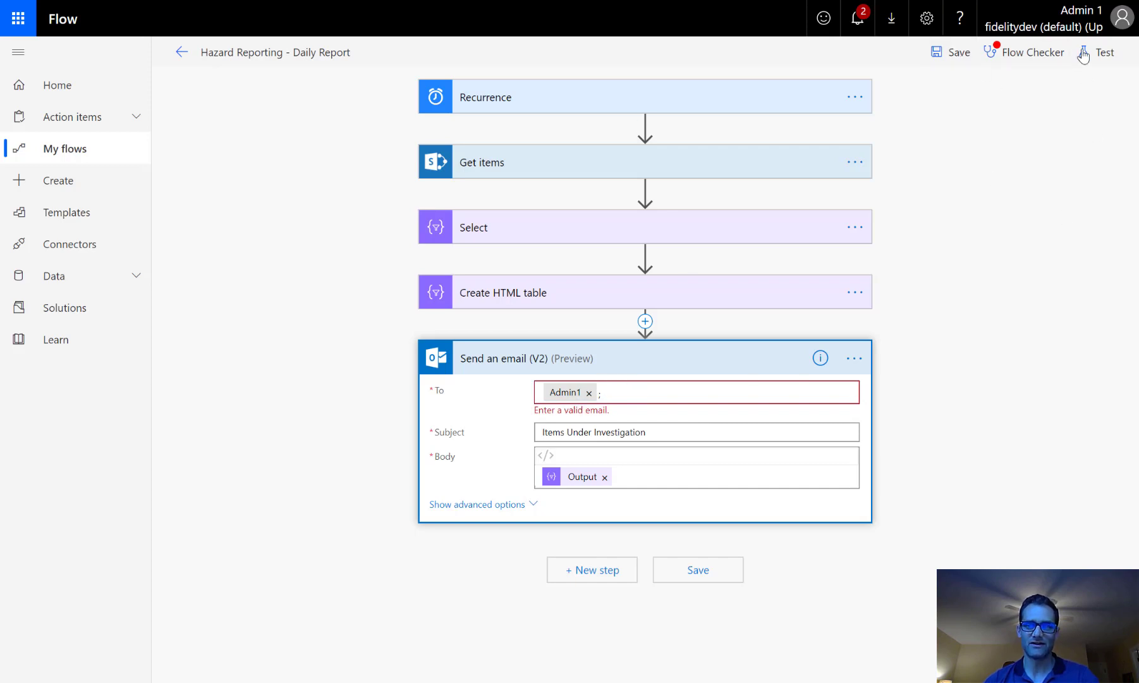
pyautogui.click(954, 53)
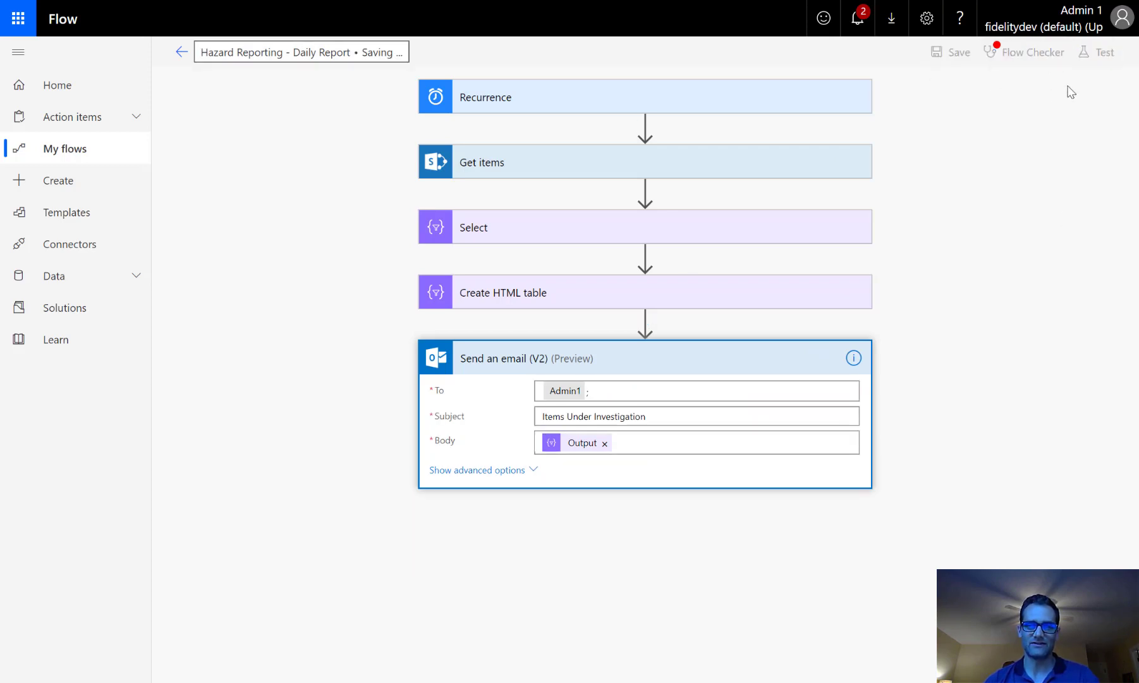
# Test the flow with the option to perform the trigger action, and start the run.
pyautogui.click(1094, 55)
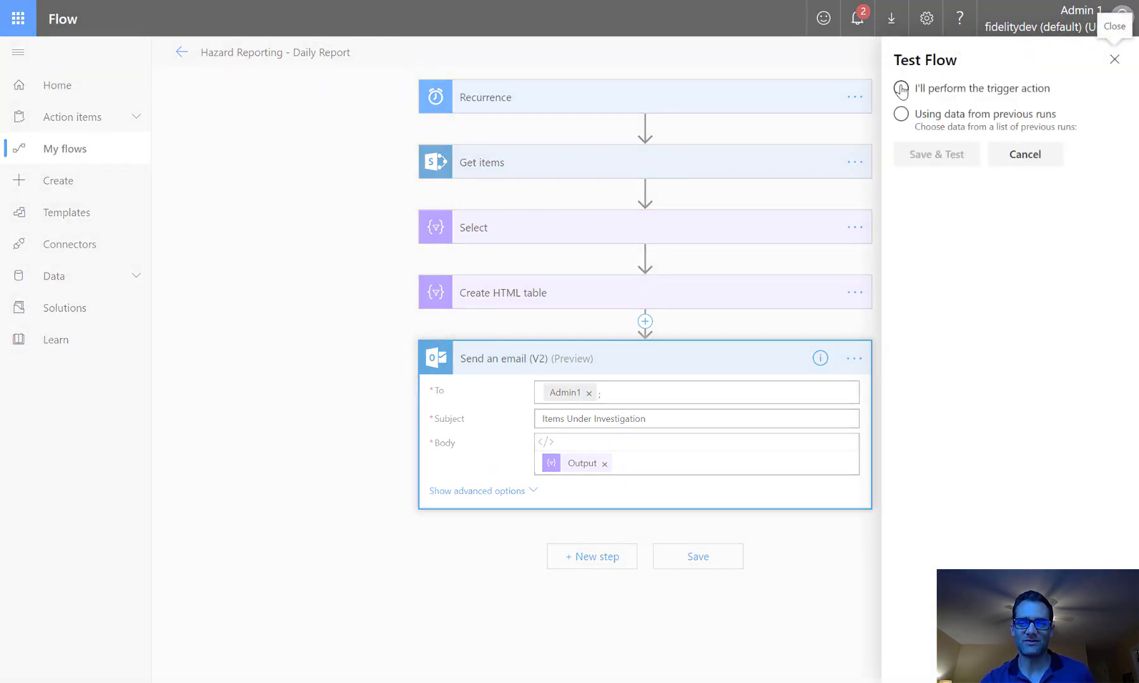
pyautogui.click(901, 89)
pyautogui.click(932, 161)
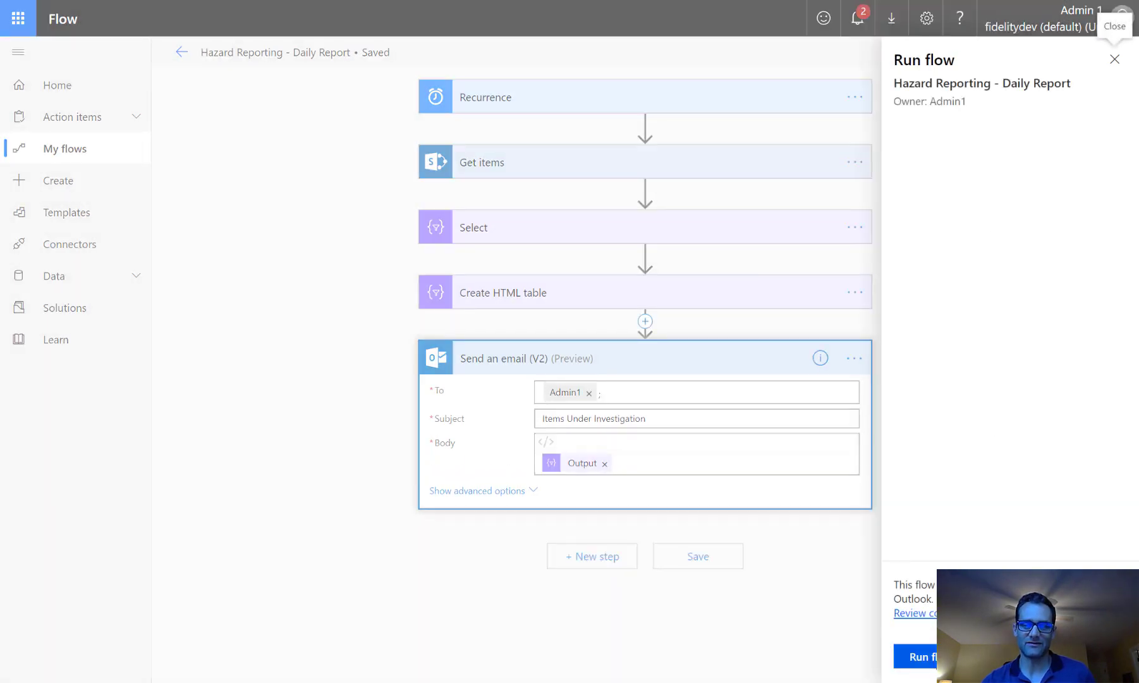
pyautogui.click(942, 656)
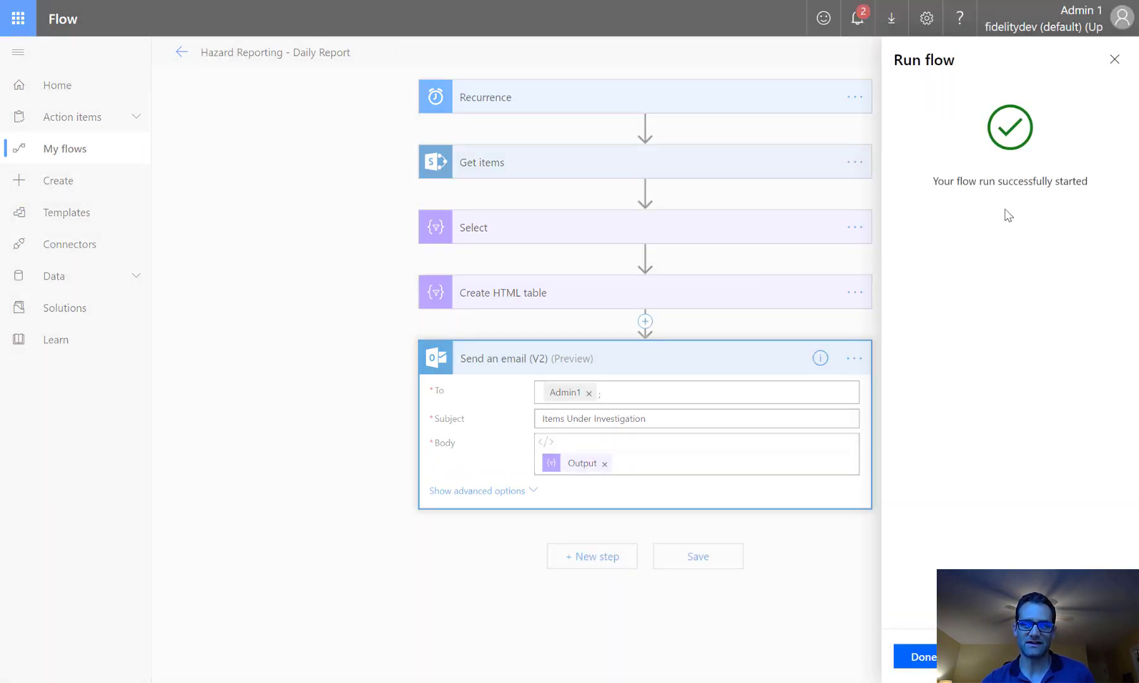
# Return to the flow's details page and open its most recent run to check each action's result.
pyautogui.click(182, 53)
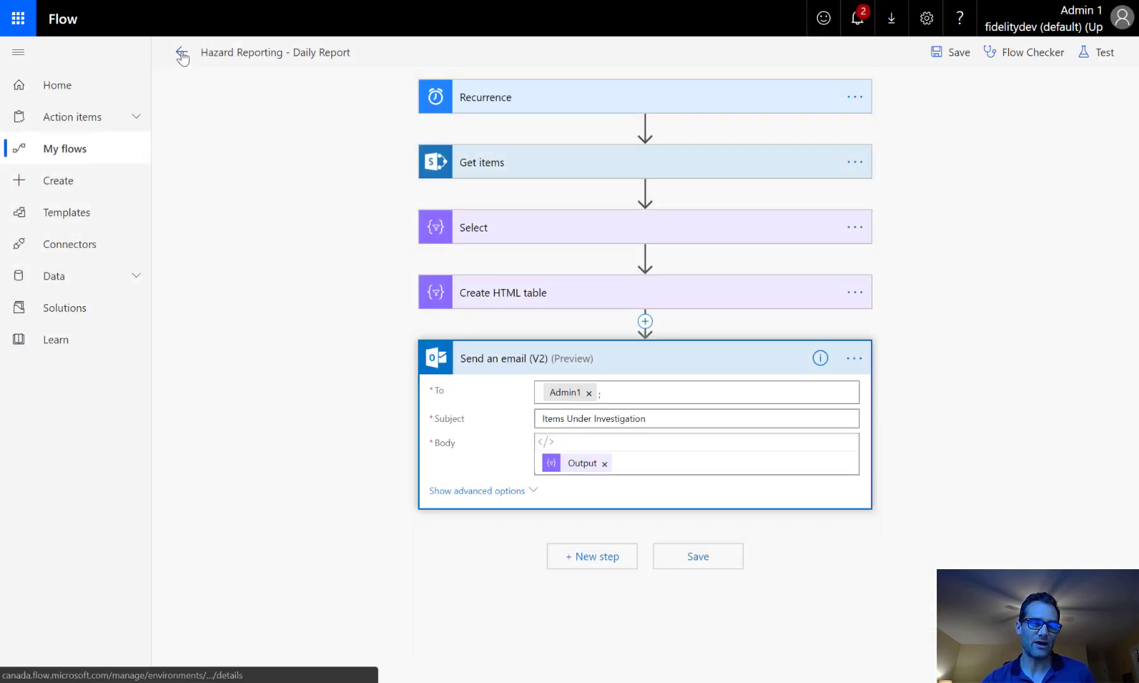
pyautogui.click(181, 53)
pyautogui.click(644, 114)
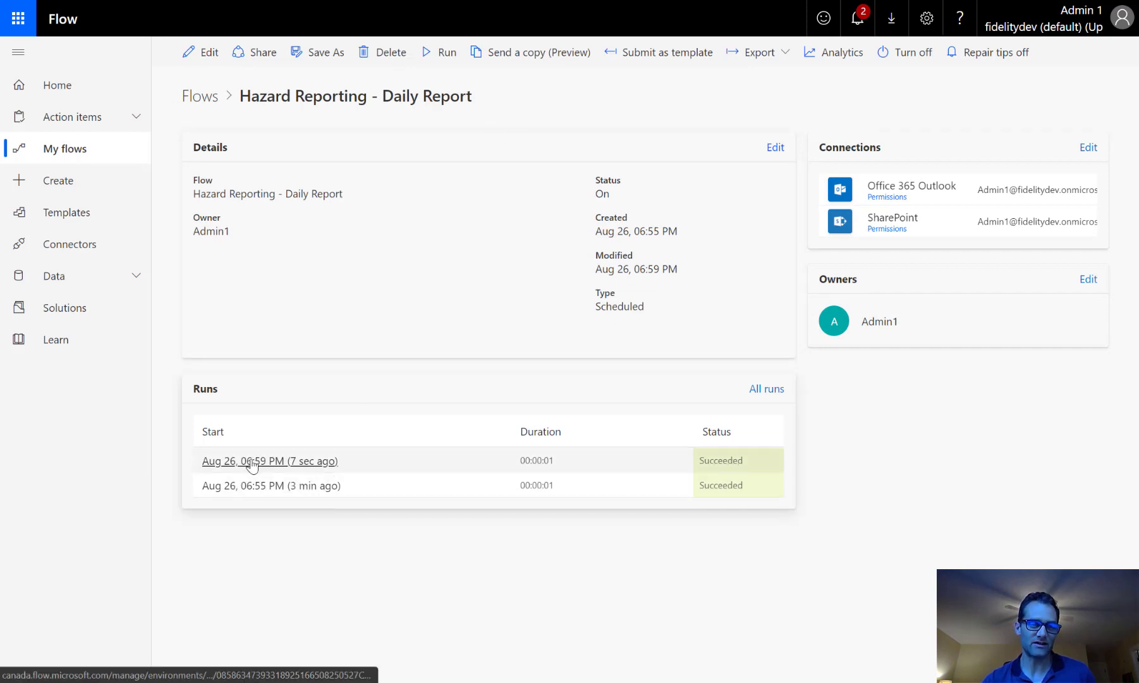
pyautogui.click(252, 462)
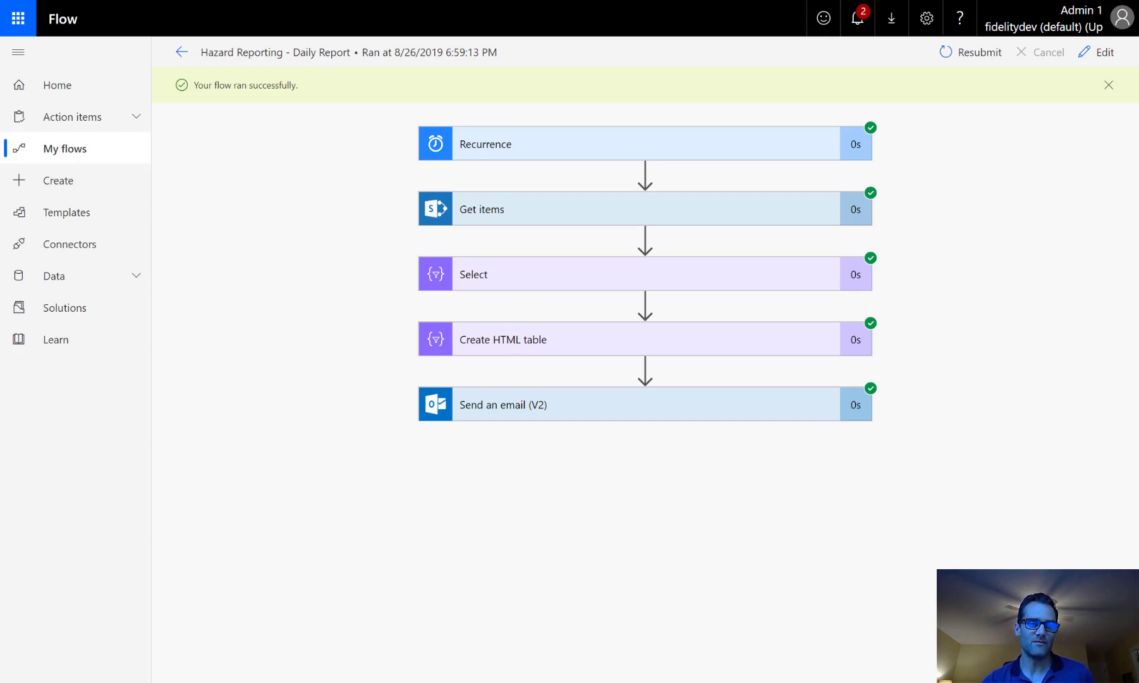
# Switch to the Outlook inbox and examine the hazard table in the newest Items Under Investigation email.
pyautogui.hotkey('ctrl', 'Tab')
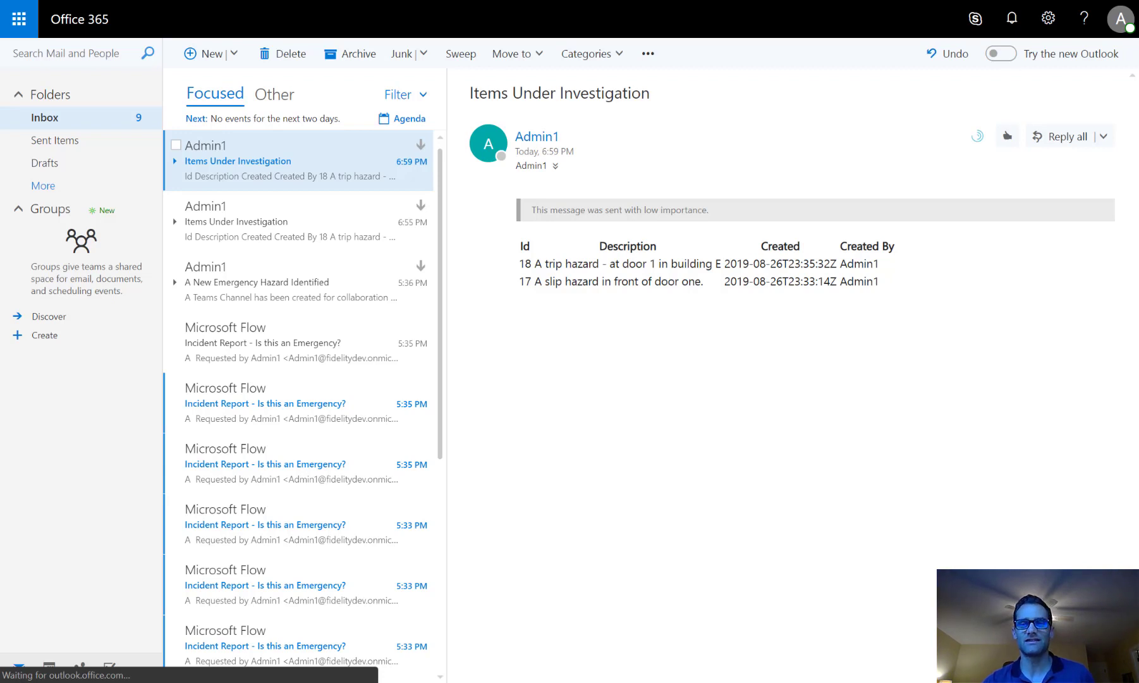
pyautogui.hotkey('ctrl', 'Tab')
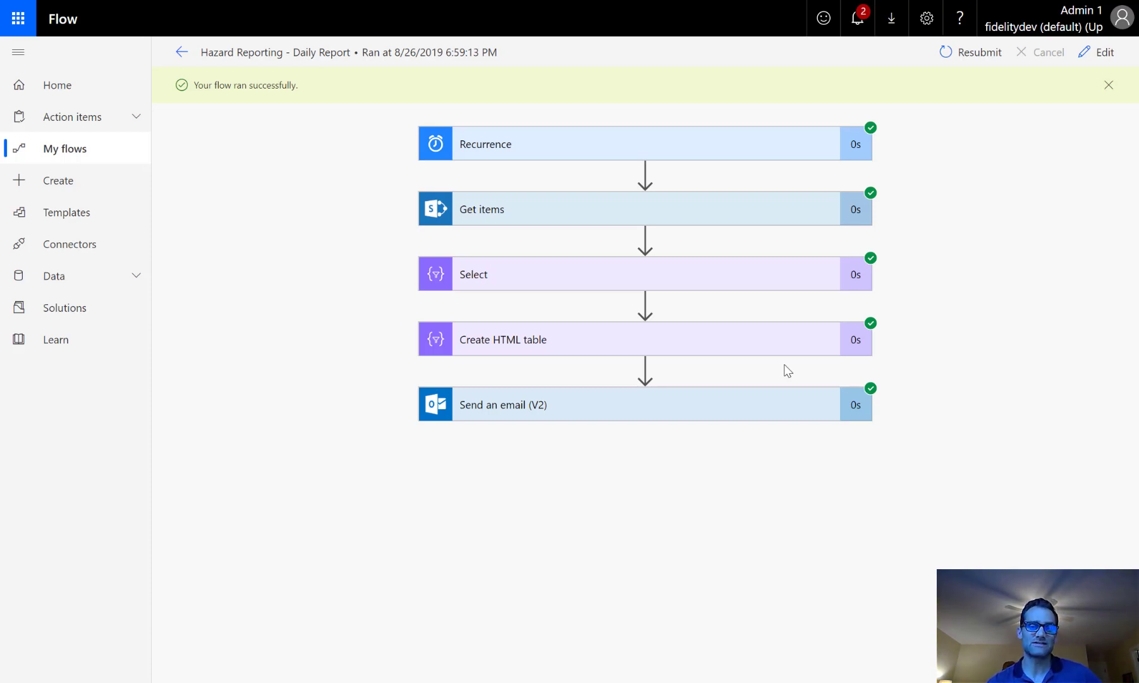
pyautogui.click(748, 1)
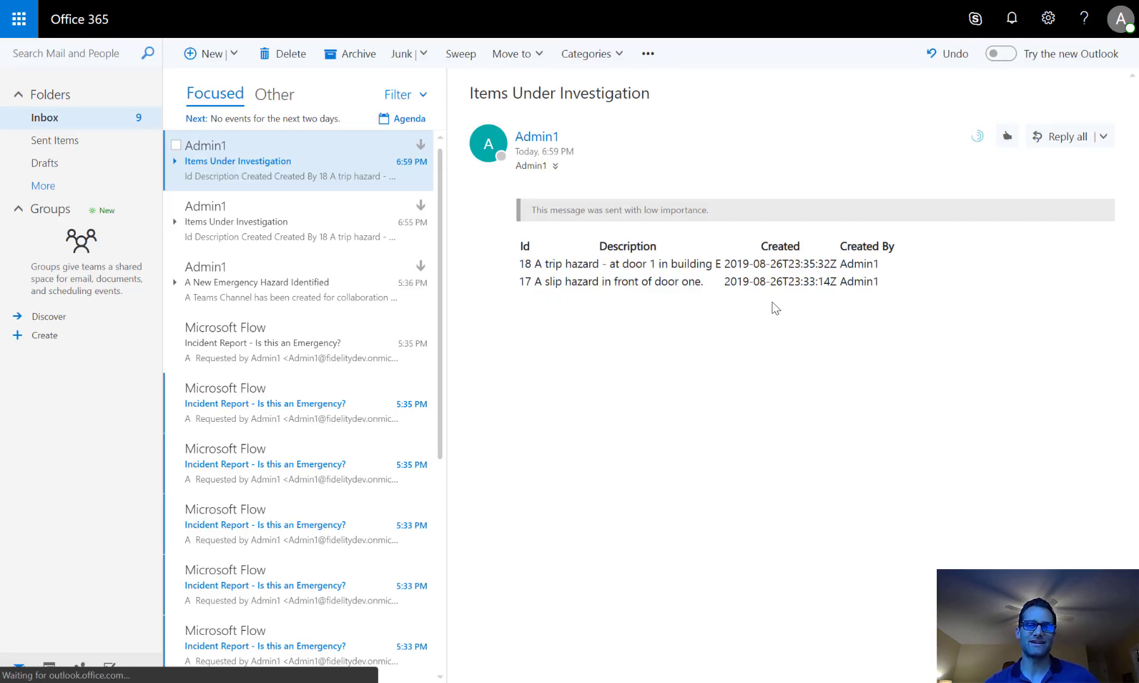